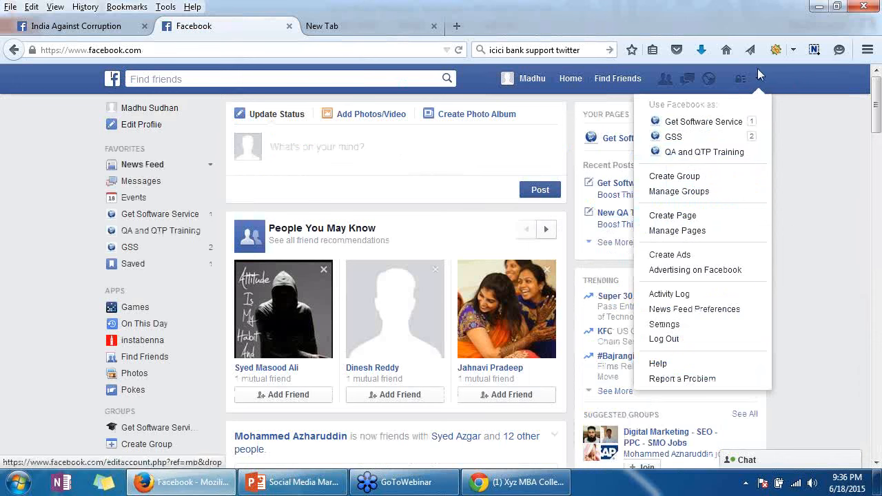
# Start creating a new Page of the type Company, Organization or Institution in the Education category
pyautogui.click(680, 219)
pyautogui.scroll(-2, 880, 271)
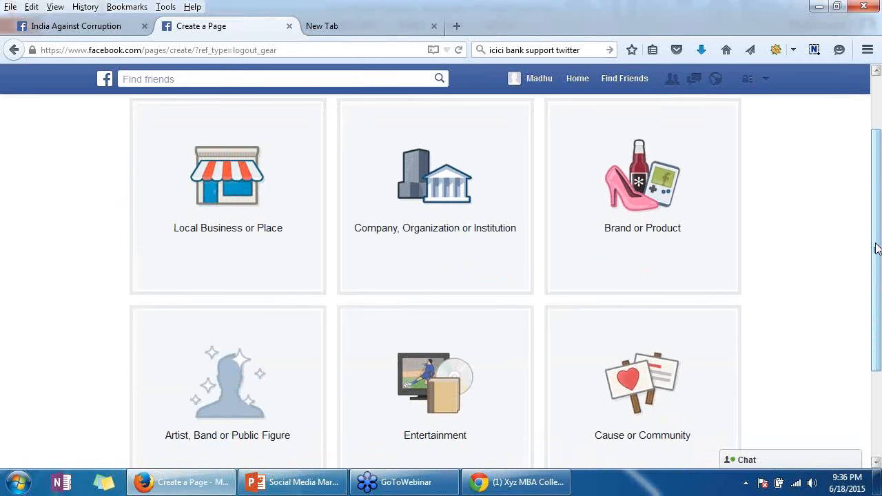
pyautogui.hotkey('ctrl', '-')
pyautogui.moveTo(880, 190); pyautogui.dragTo(880, 177)
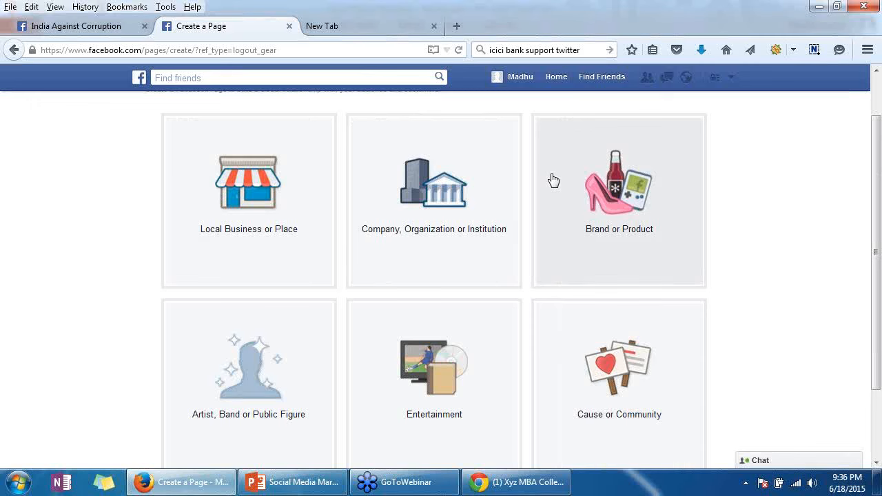
pyautogui.click(439, 225)
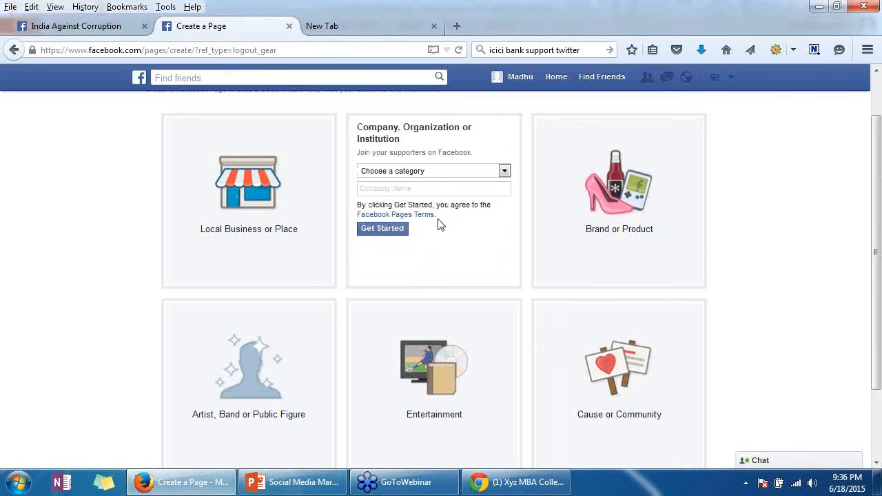
pyautogui.click(408, 173)
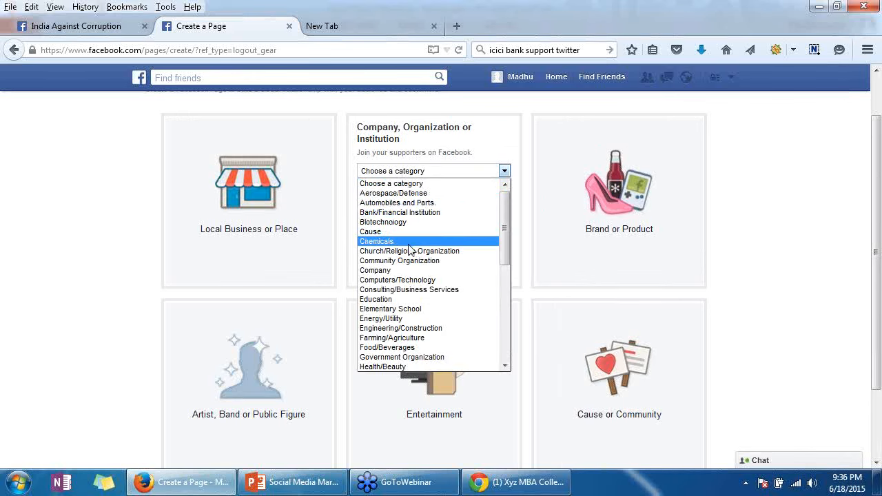
pyautogui.click(394, 299)
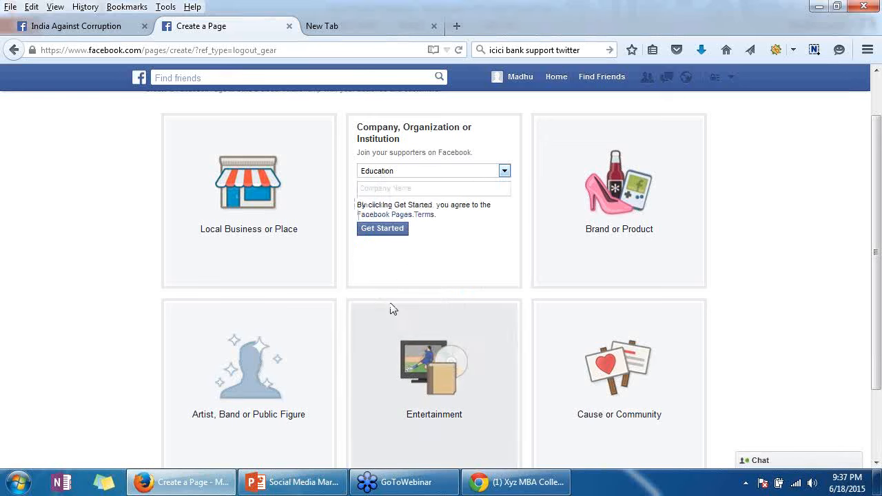
# Name the new Page "ABC Business School" and proceed to its setup
pyautogui.click(398, 187)
pyautogui.write('M')
pyautogui.press('BackSpace')
pyautogui.write('ABC ')
pyautogui.write('M')
pyautogui.write('arketing')
pyautogui.press('BackSpace')
pyautogui.press('BackSpace')
pyautogui.press('BackSpace')
pyautogui.press('BackSpace')
pyautogui.press('BackSpace')
pyautogui.press('BackSpace')
pyautogui.press('BackSpace')
pyautogui.press('BackSpace')
pyautogui.press('BackSpace')
pyautogui.write('Business Scnools')
pyautogui.press('BackSpace')
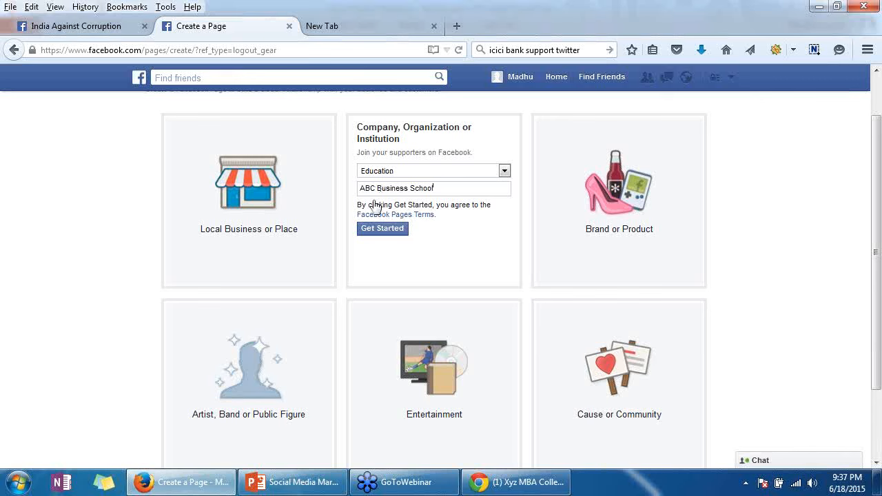
pyautogui.click(400, 230)
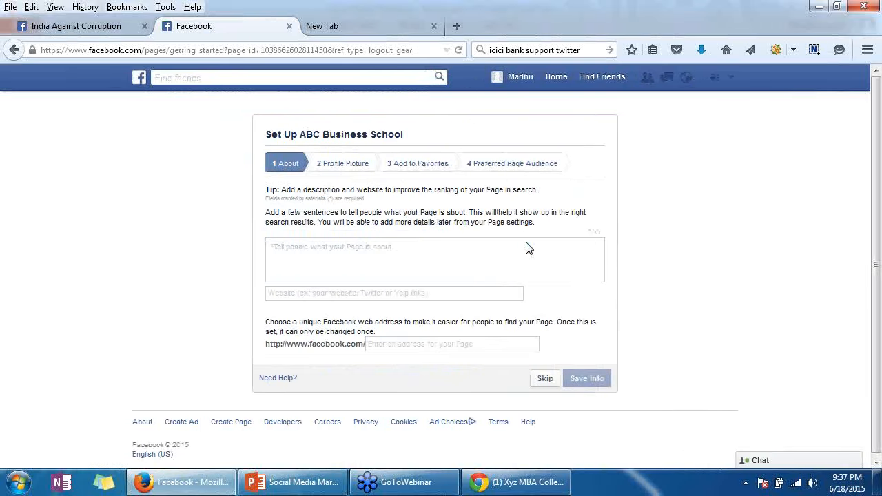
# Enter "Meaningful statement" as the Page description, correcting the misspelled word with the suggested spelling
pyautogui.hotkey('ctrl', '+')
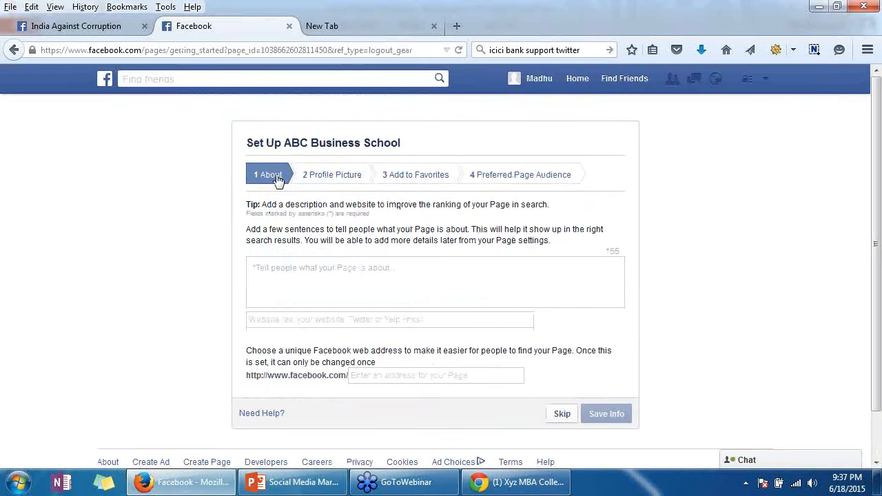
pyautogui.click(288, 273)
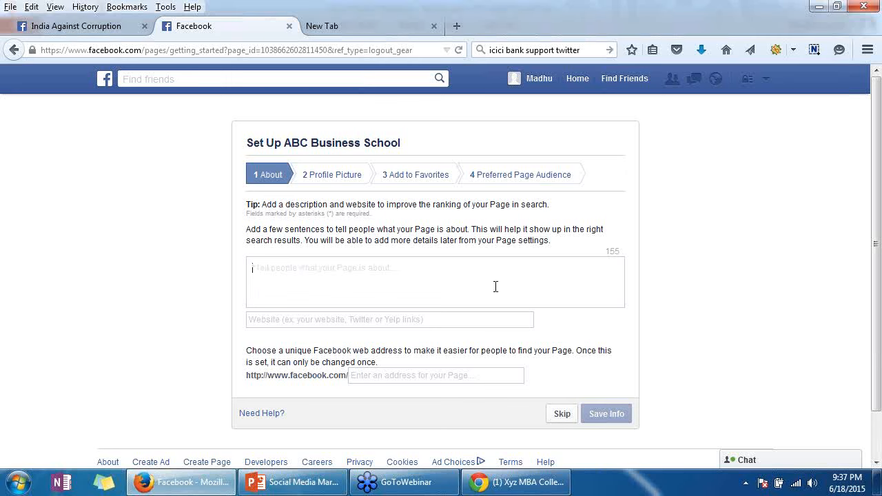
pyautogui.write('Mean')
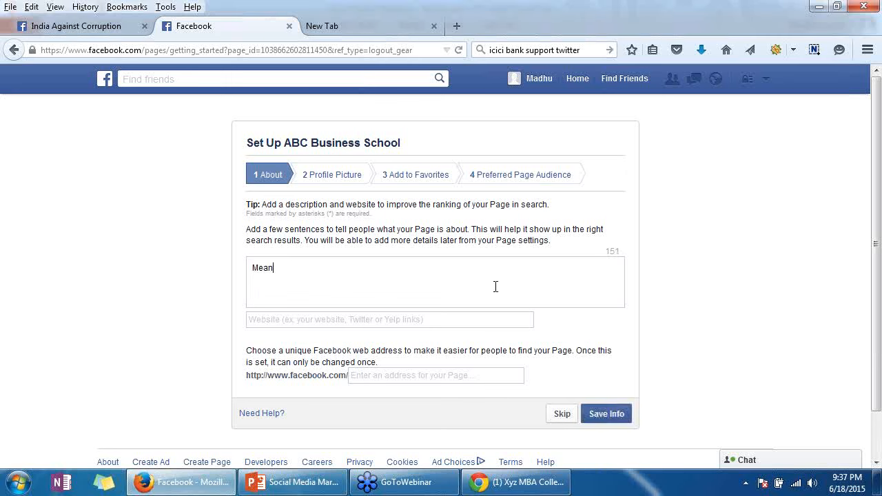
pyautogui.write('ingfull statement')
pyautogui.press('Tab')
pyautogui.press('Tab')
pyautogui.rightClick(295, 273)
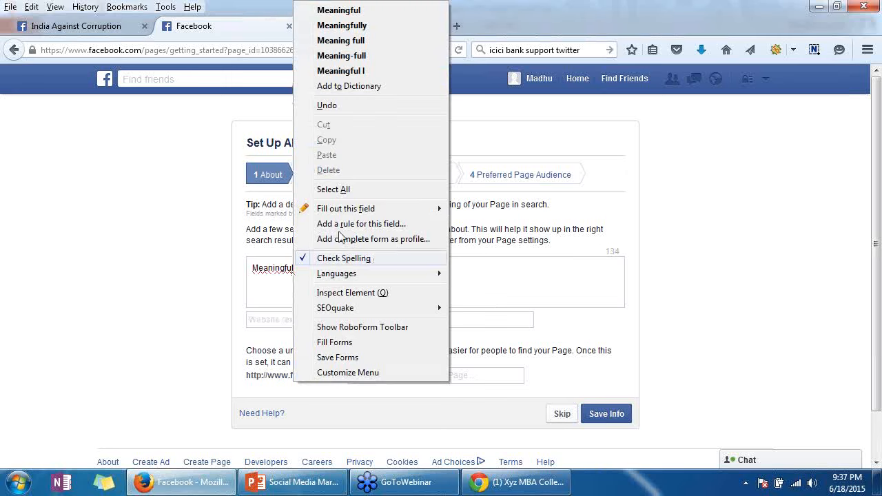
pyautogui.click(357, 14)
pyautogui.click(314, 316)
pyautogui.write('www')
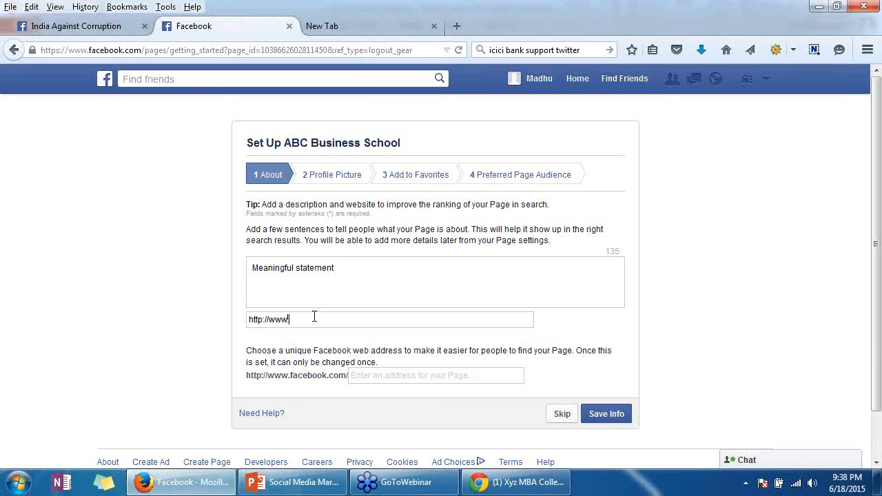
pyautogui.write('.olx.in')
pyautogui.moveTo(285, 351); pyautogui.dragTo(348, 349)
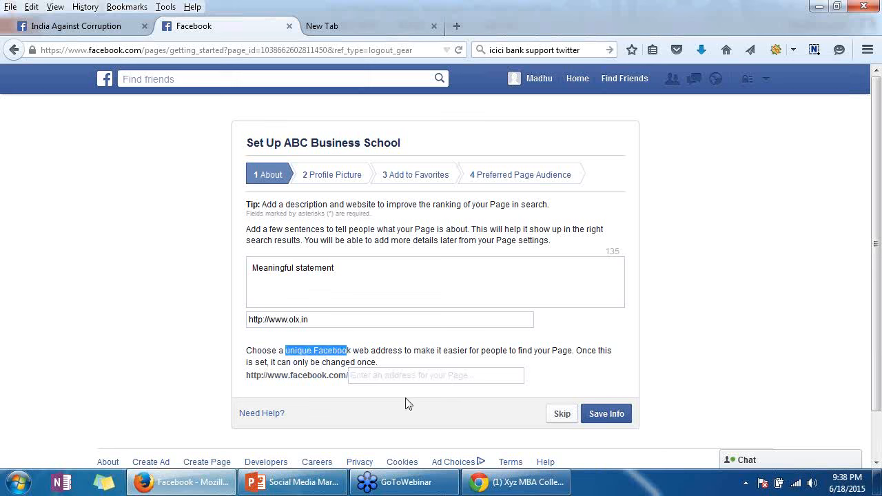
# Skip the About and Profile Picture stages, add ABC Business School to the favorites, and continue to the preferred audience stage
pyautogui.click(563, 415)
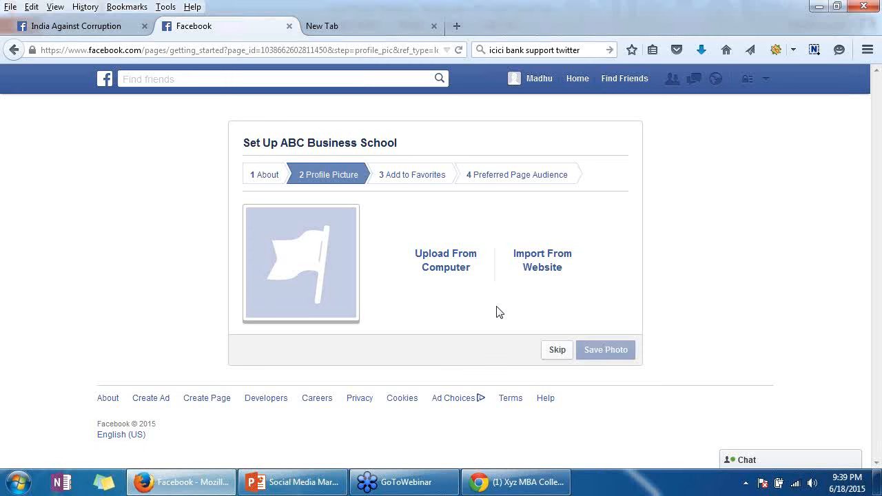
pyautogui.click(559, 350)
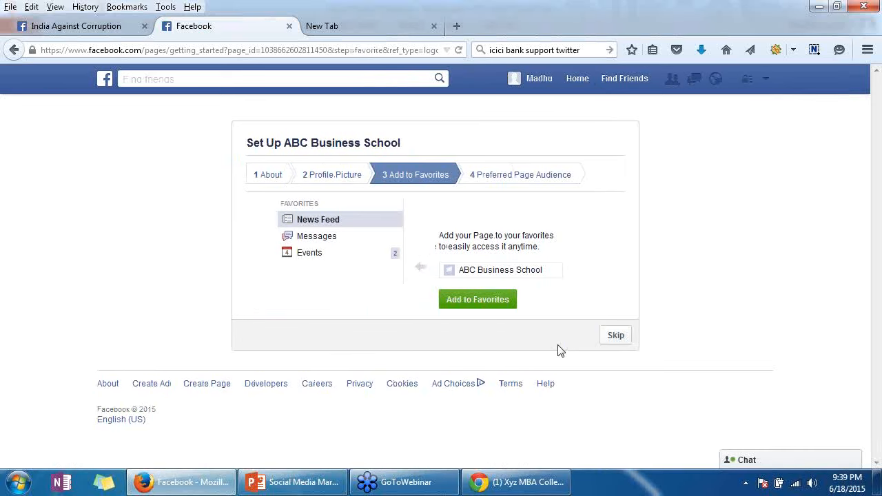
pyautogui.click(483, 301)
pyautogui.click(615, 336)
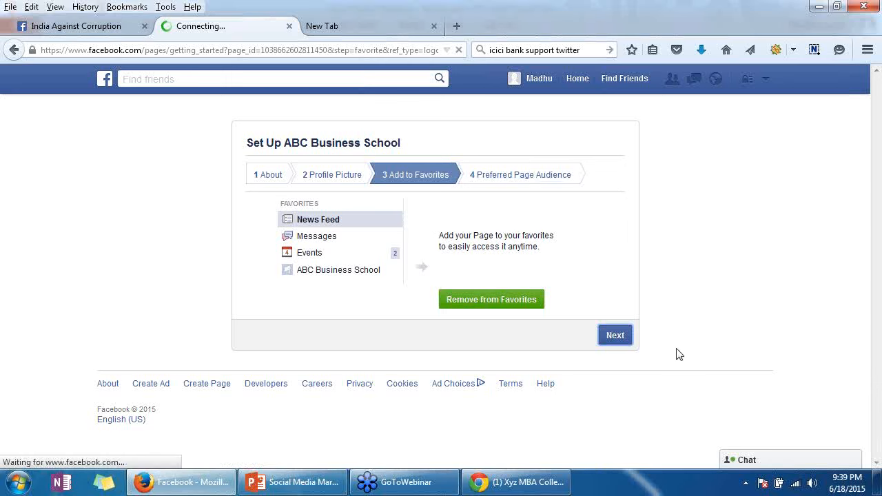
pyautogui.click(615, 337)
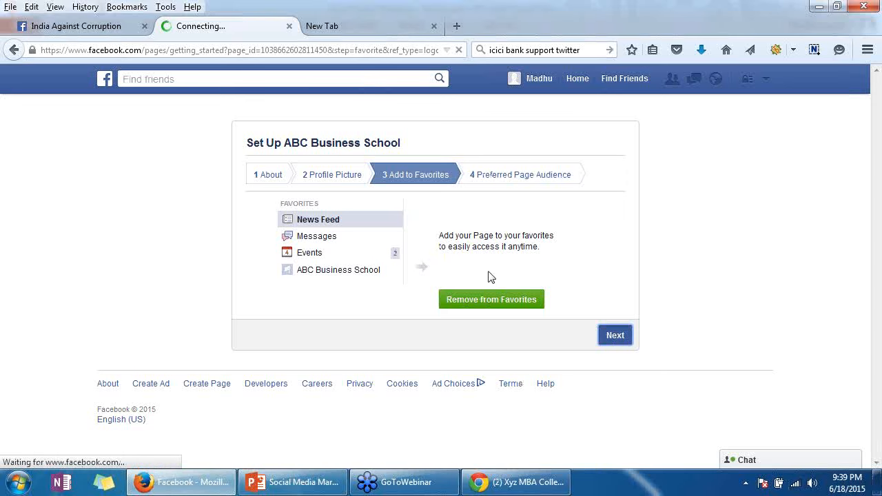
pyautogui.click(618, 335)
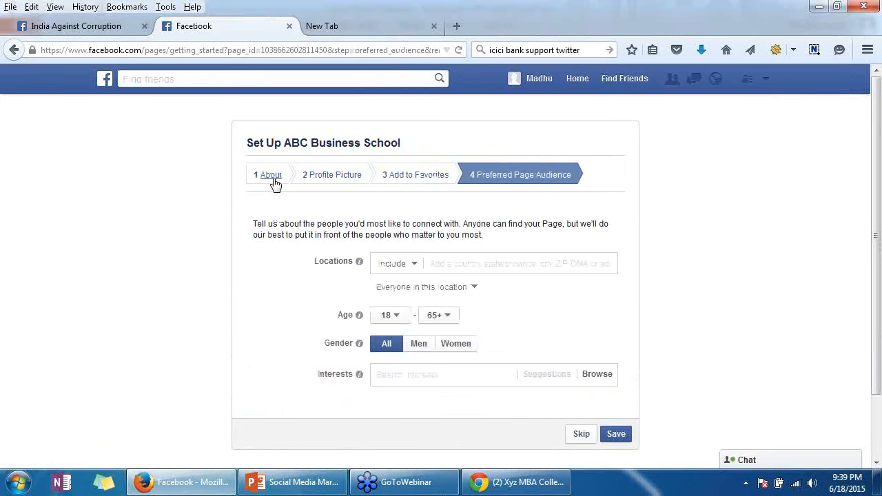
# Skip the preferred Page audience stage and close the introductory tour of the new Page
pyautogui.scroll(-2, 275, 184)
pyautogui.click(582, 365)
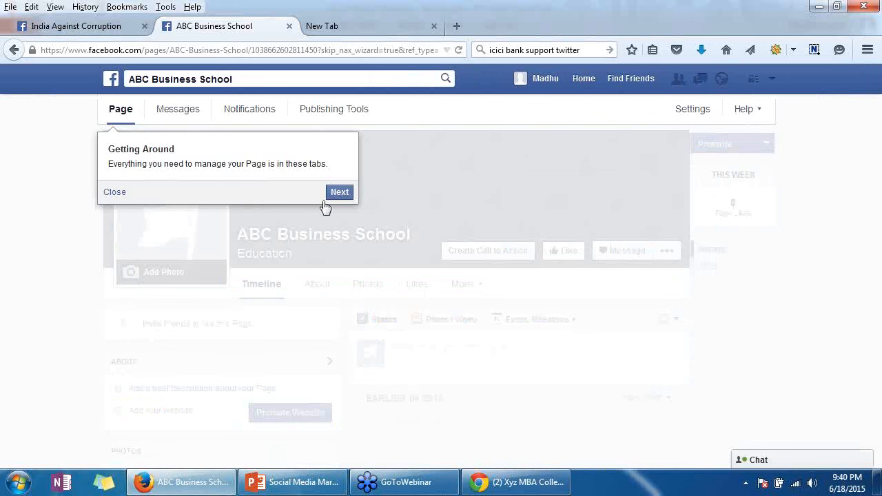
pyautogui.click(335, 196)
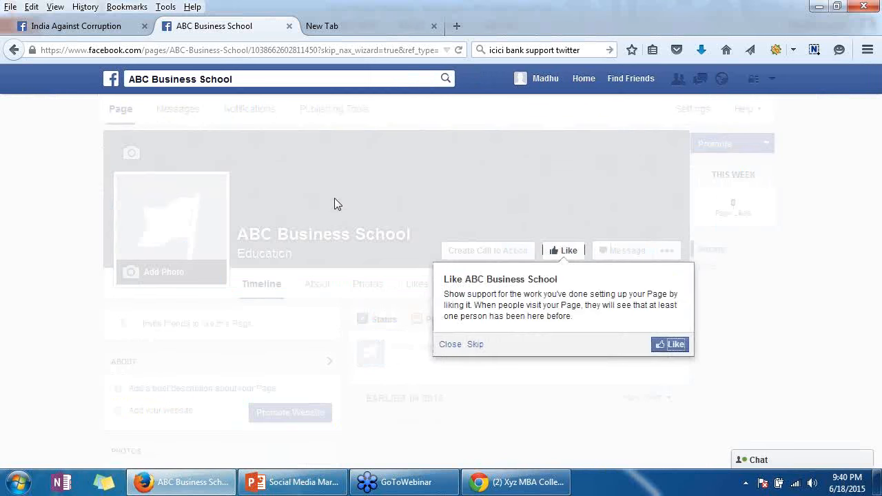
pyautogui.click(458, 346)
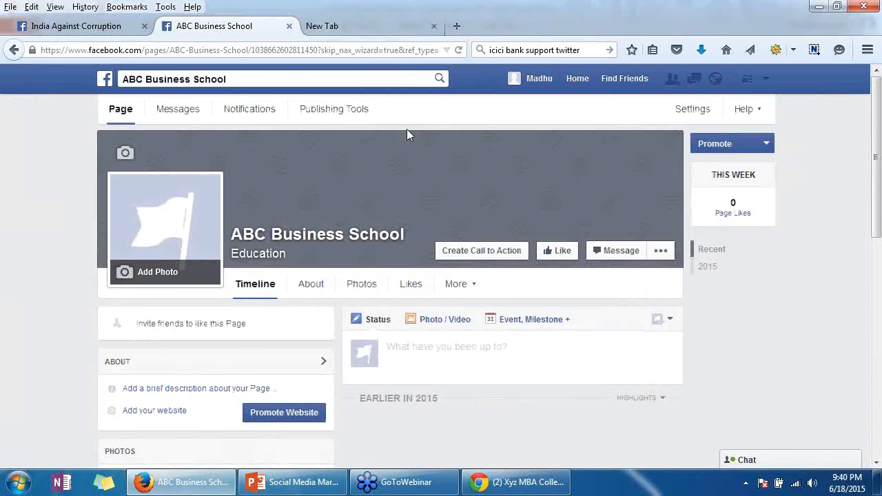
pyautogui.scroll(-4, 434, 225)
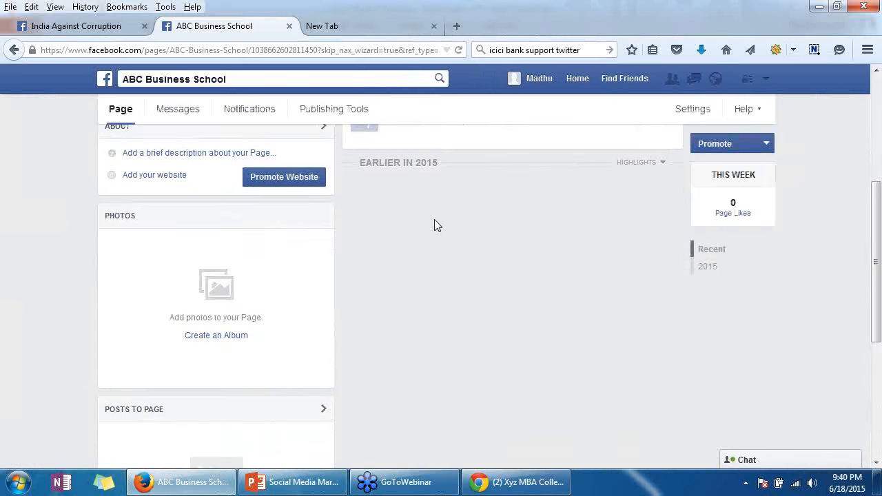
pyautogui.scroll(4, 434, 224)
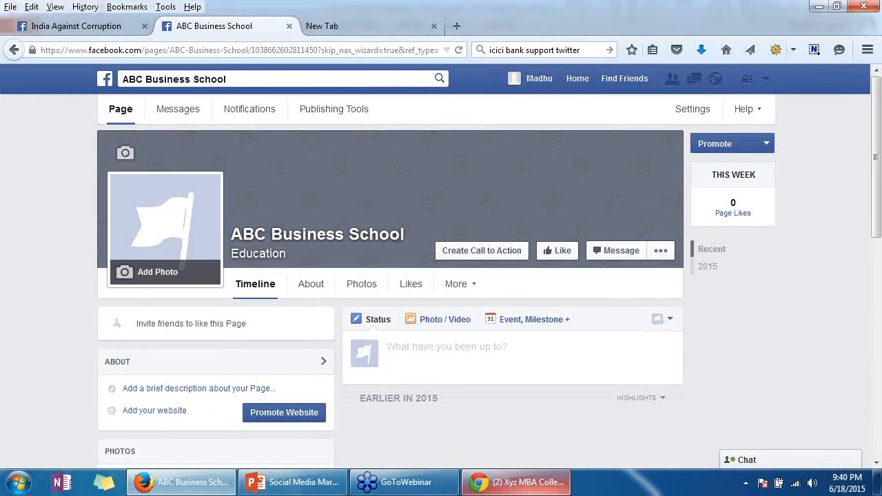
pyautogui.click(521, 487)
pyautogui.click(528, 486)
pyautogui.click(366, 486)
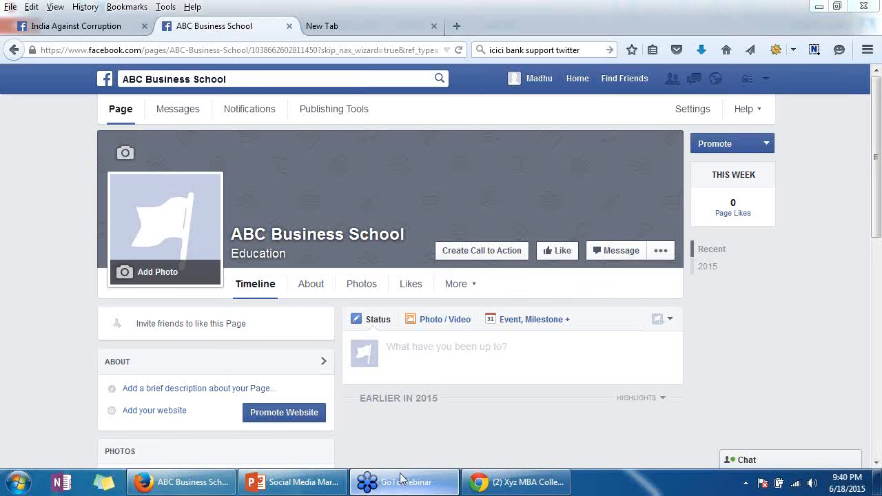
# Switch to the Social Media Marketing presentation in PowerPoint and view slides 24 and 25 on the About and Profile Picture setup
pyautogui.click(296, 482)
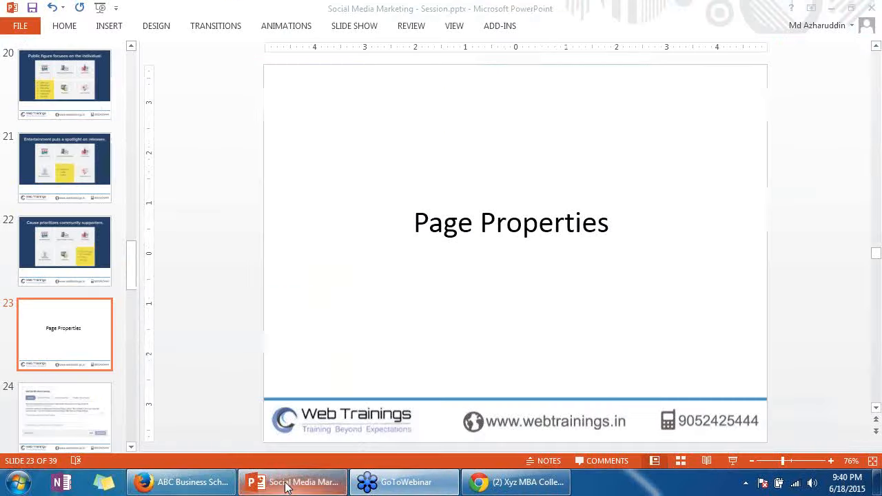
pyautogui.scroll(-3, 90, 331)
pyautogui.click(87, 324)
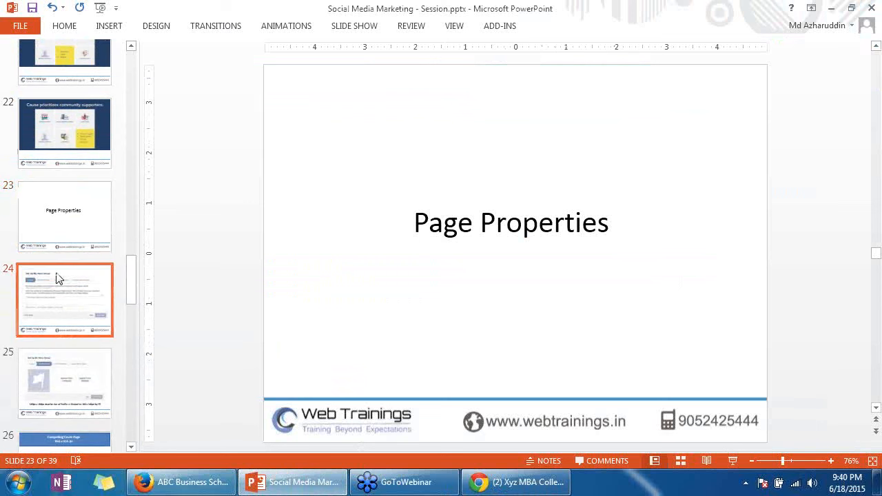
pyautogui.scroll(-2, 65, 281)
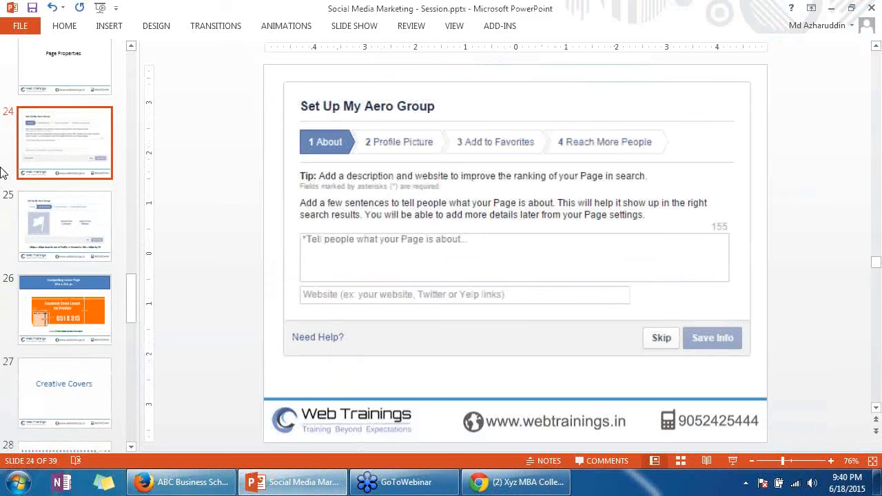
pyautogui.click(74, 237)
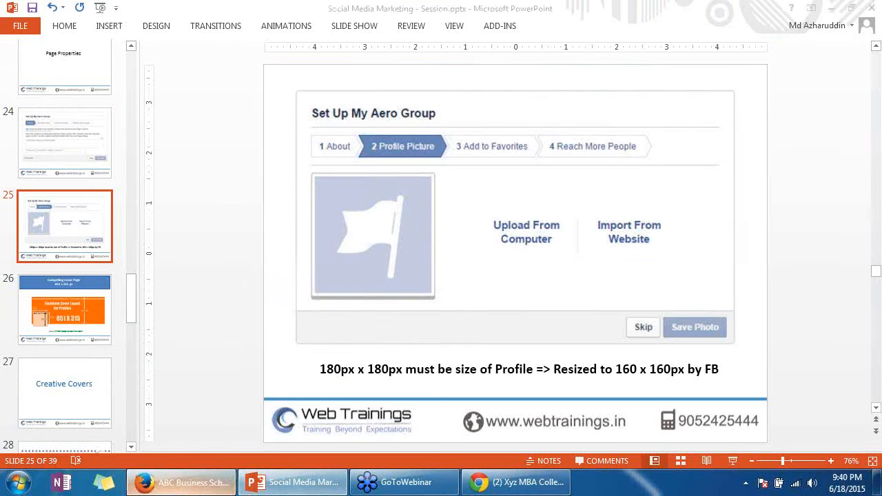
# Switch back to the Facebook Page in Firefox, draw a freehand cross over the cover area, and clear the drawing
pyautogui.click(183, 482)
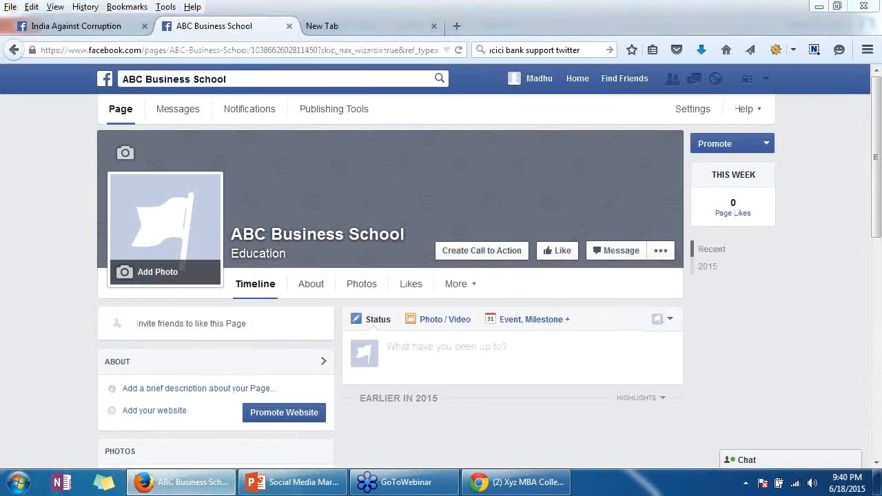
pyautogui.moveTo(288, 120); pyautogui.dragTo(382, 202)
pyautogui.moveTo(369, 163); pyautogui.dragTo(318, 241)
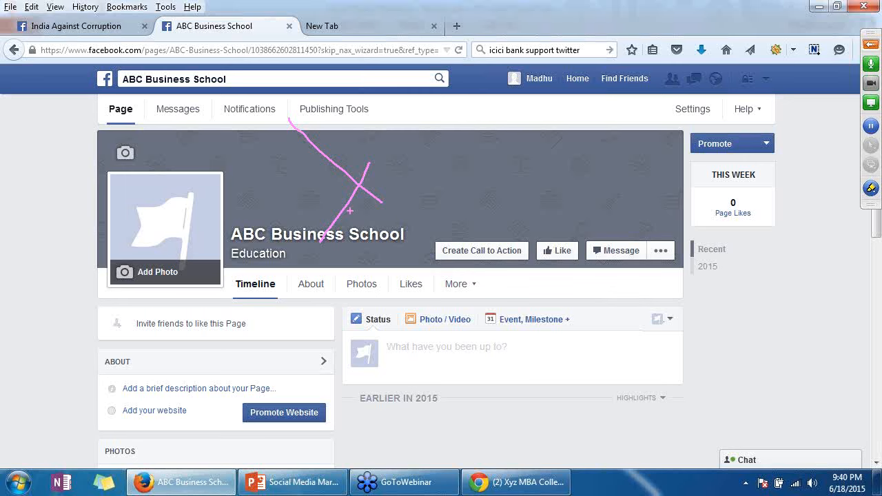
pyautogui.press('Escape')
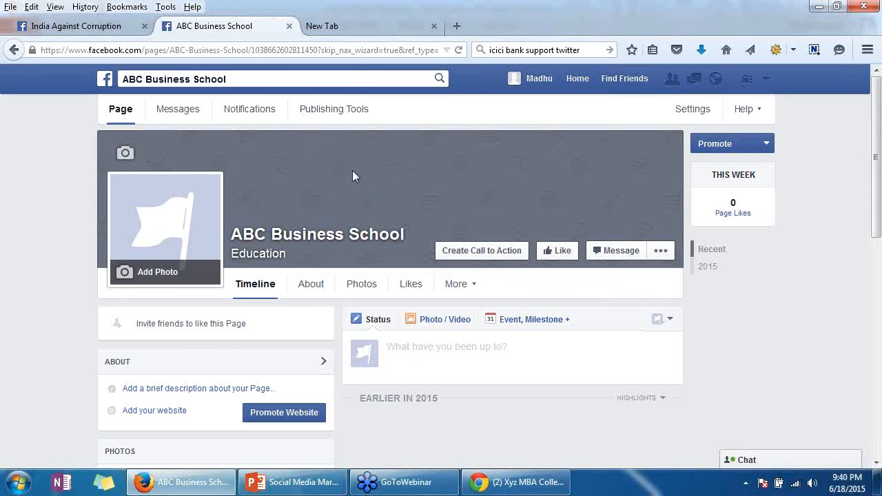
# Draw freehand check marks over the profile picture and cover area with an arrow between them, and clear the drawings
pyautogui.hotkey('ctrl', '1')
pyautogui.press('Escape')
pyautogui.hotkey('ctrl', '2')
pyautogui.moveTo(282, 157); pyautogui.dragTo(301, 186)
pyautogui.moveTo(182, 190); pyautogui.dragTo(258, 124)
pyautogui.moveTo(237, 184); pyautogui.dragTo(246, 184)
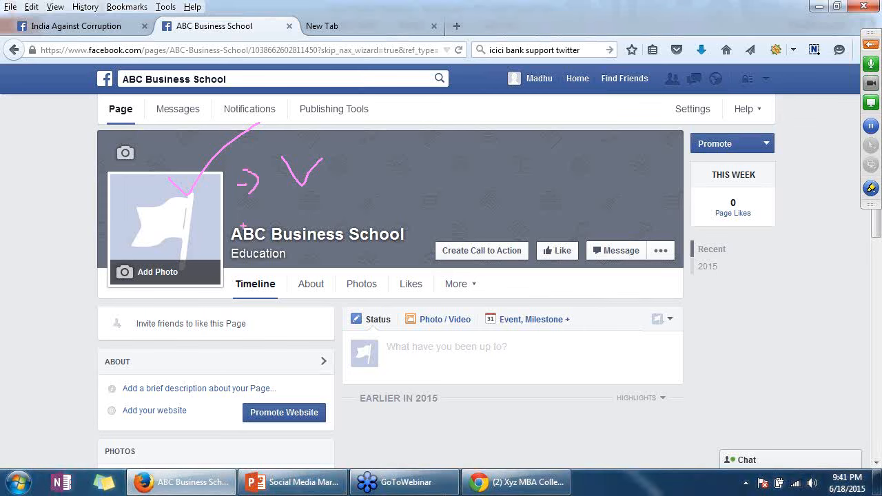
pyautogui.press('Escape')
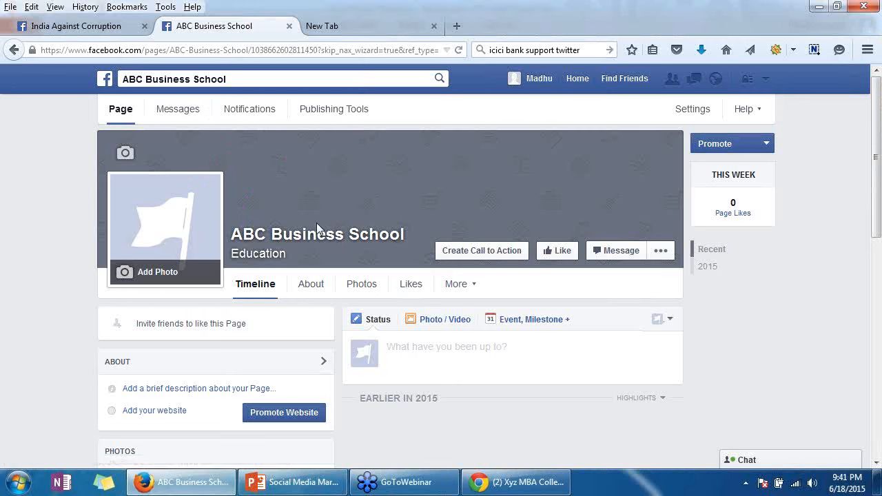
# Switch to the PowerPoint presentation and show slide 26 about the cover page dimensions
pyautogui.click(289, 487)
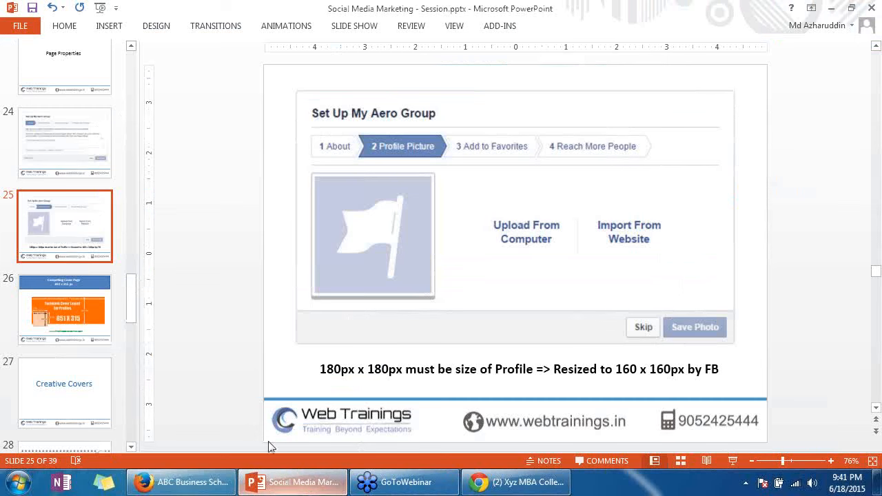
pyautogui.click(82, 333)
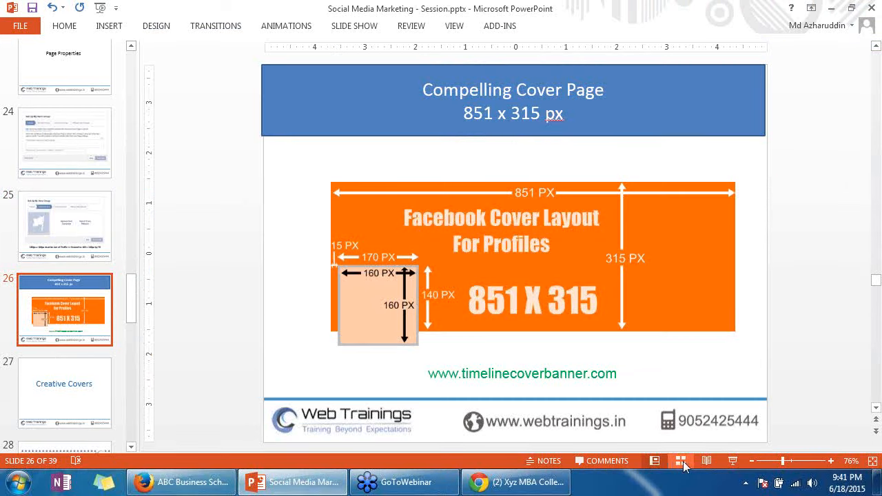
pyautogui.click(706, 461)
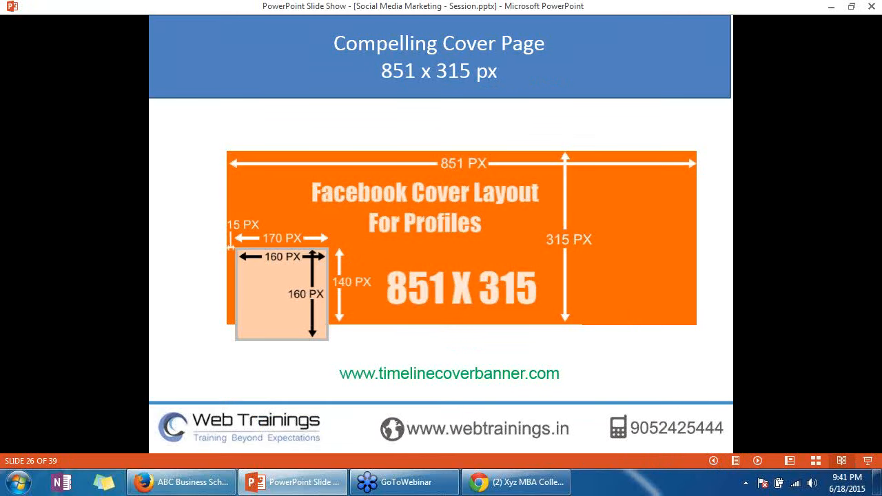
pyautogui.press('Escape')
pyautogui.click(568, 373)
pyautogui.click(602, 368)
pyautogui.press('Escape')
pyautogui.click(614, 371)
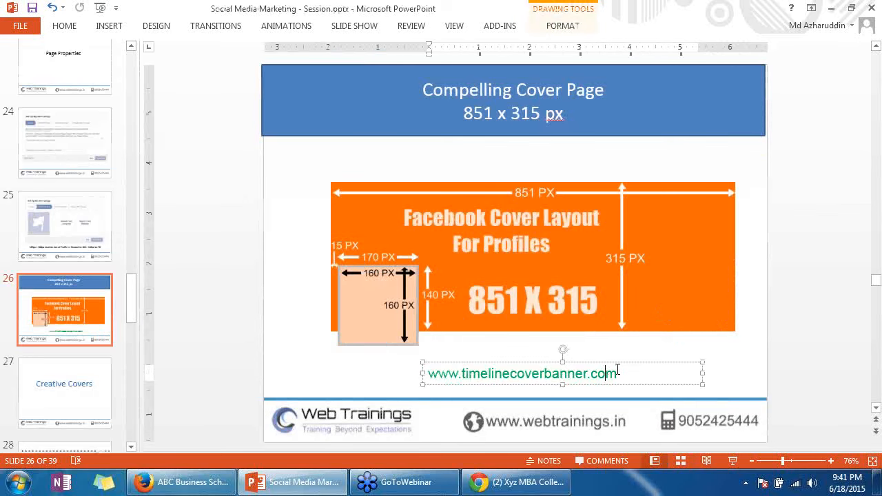
pyautogui.hotkey('ctrl', 'a')
pyautogui.hotkey('ctrl', 'c')
pyautogui.click(180, 481)
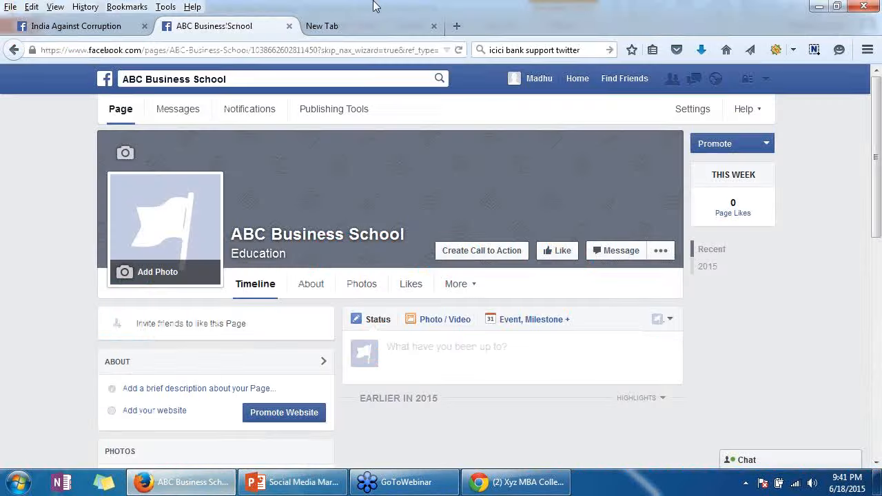
pyautogui.click(332, 27)
pyautogui.hotkey('ctrl', 'v')
pyautogui.press('Return')
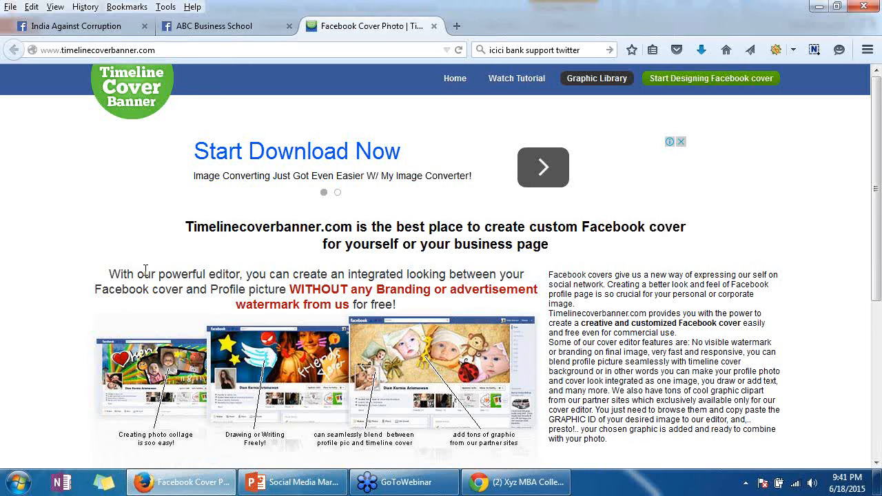
# Go to the cover background selection and open the blank Facebook Cover Maker background in the personal cover maker
pyautogui.scroll(-5, 321, 418)
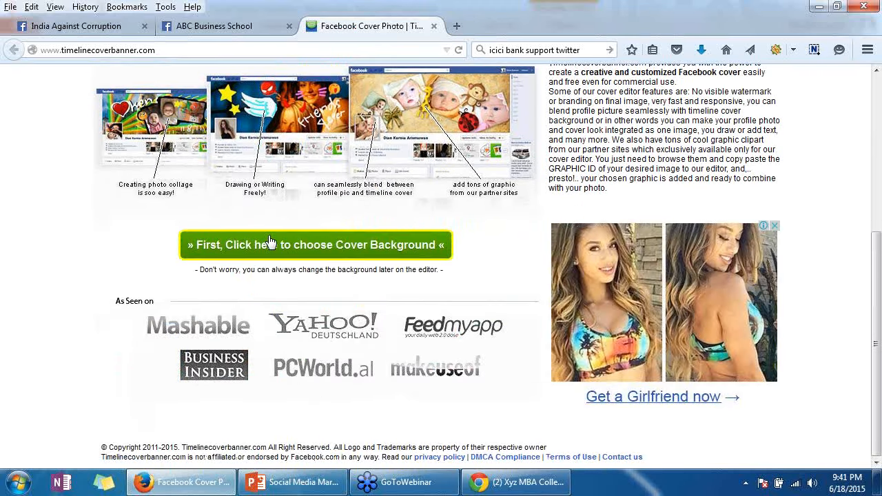
pyautogui.click(269, 242)
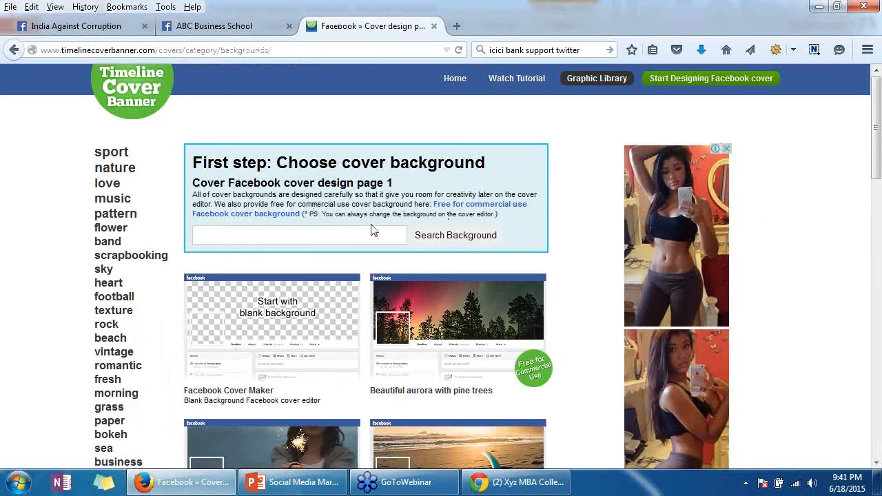
pyautogui.moveTo(270, 349)
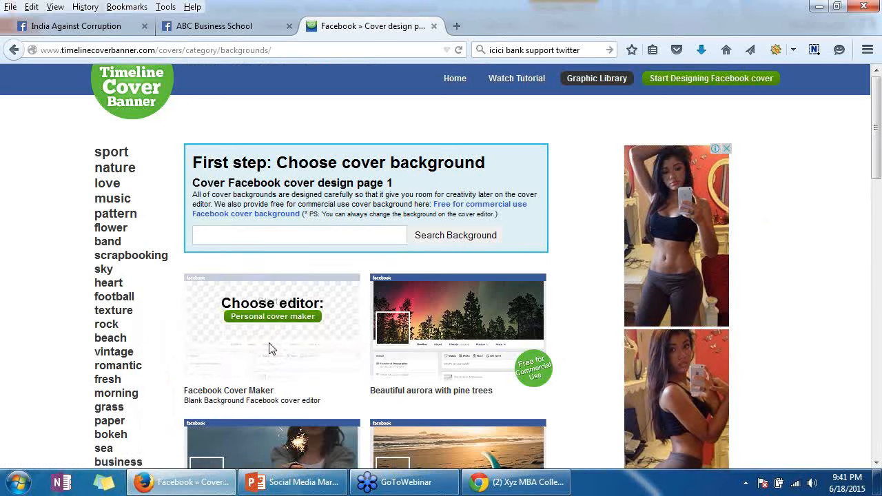
pyautogui.click(274, 319)
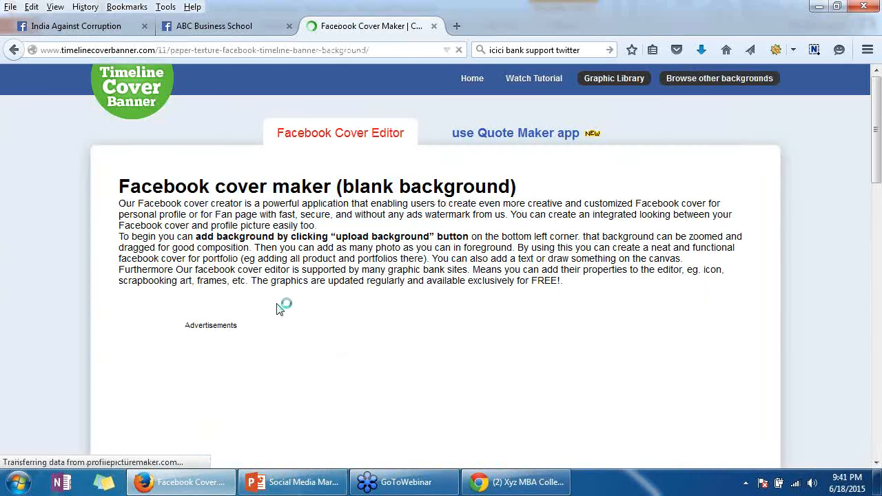
# Start a background upload in the cover editor, enlarge the file dialog, and browse to the Images folder on drive D
pyautogui.scroll(-1, 279, 309)
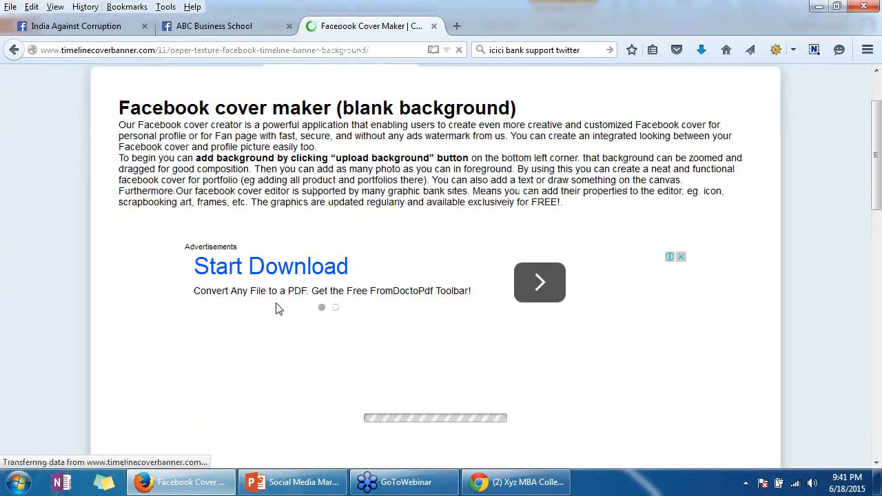
pyautogui.scroll(-3, 278, 308)
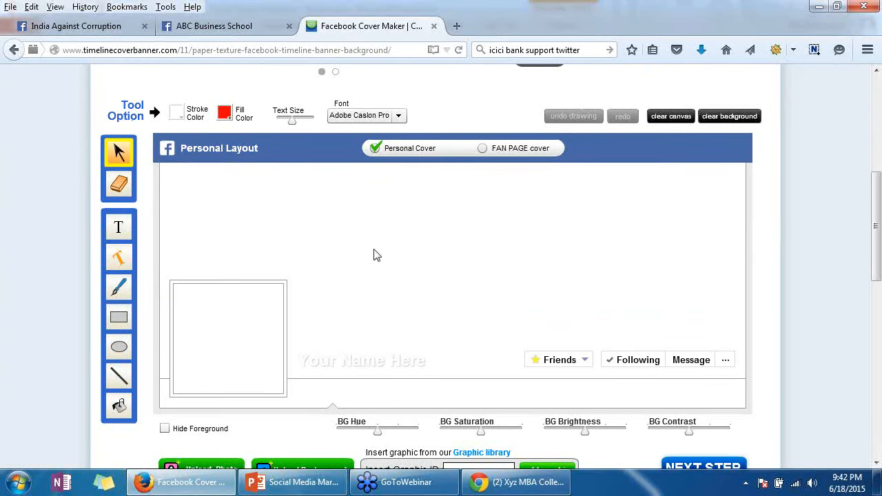
pyautogui.scroll(2, 611, 197)
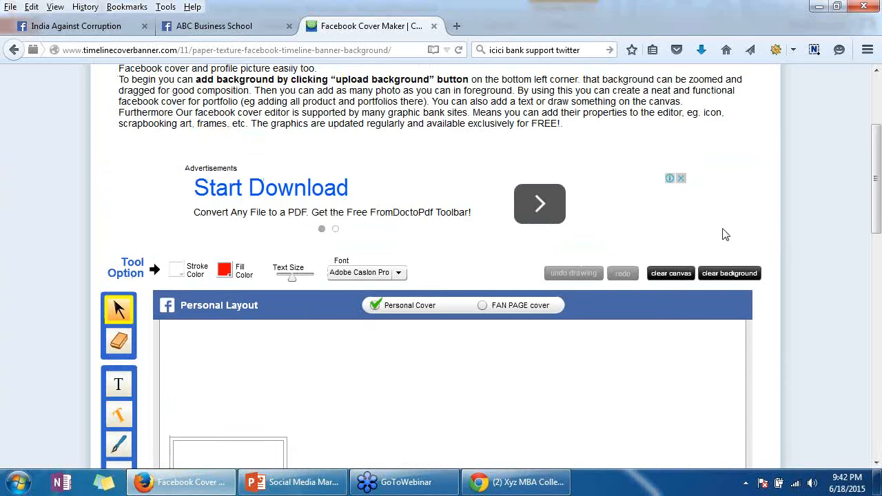
pyautogui.scroll(-1, 412, 282)
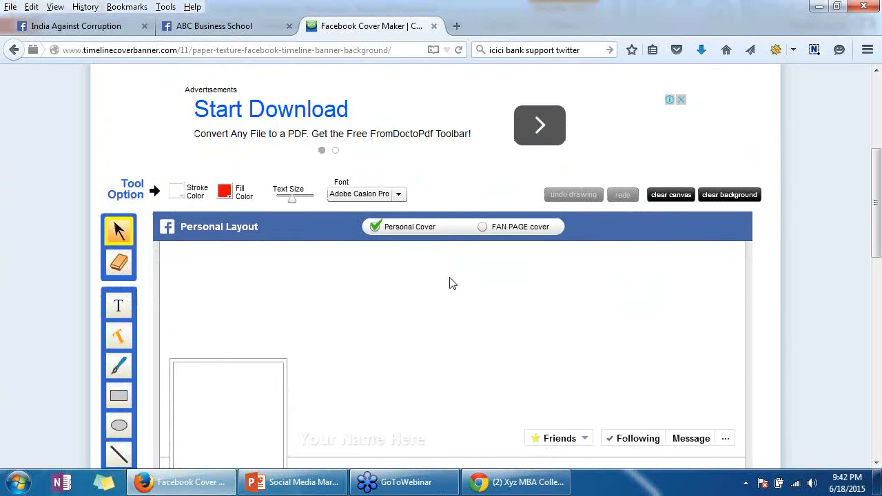
pyautogui.scroll(-2, 394, 257)
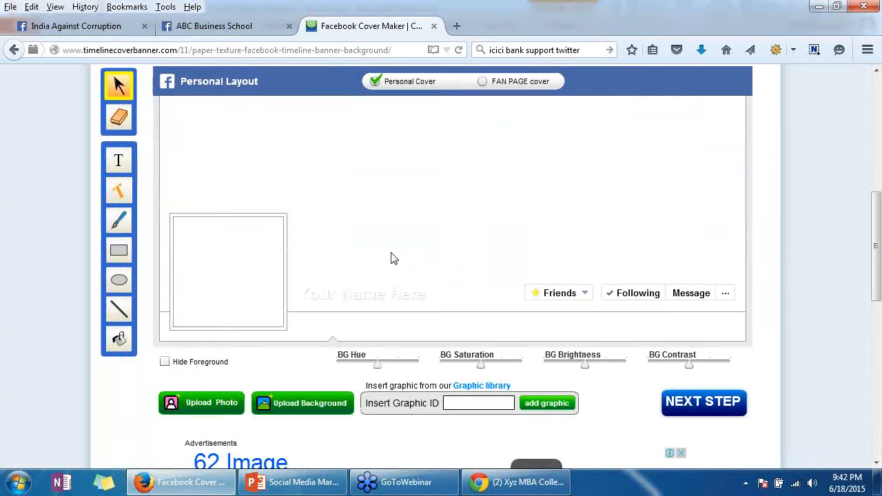
pyautogui.click(317, 392)
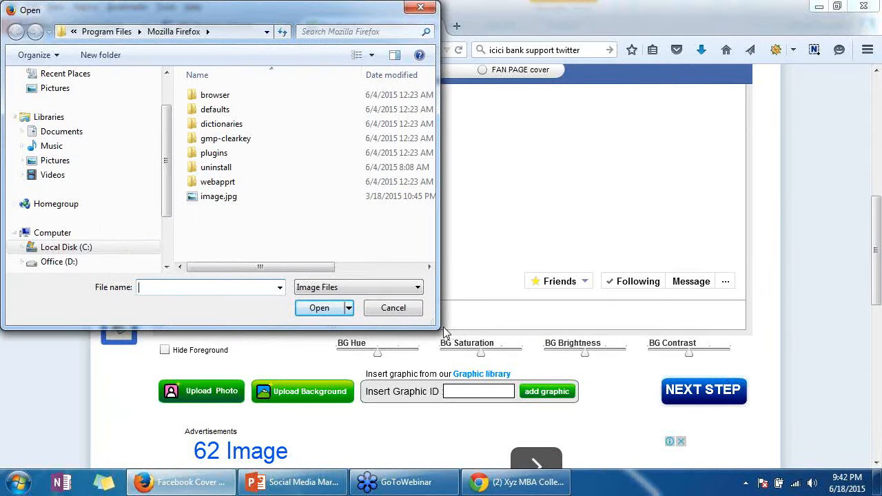
pyautogui.moveTo(435, 326); pyautogui.dragTo(753, 467)
pyautogui.click(56, 311)
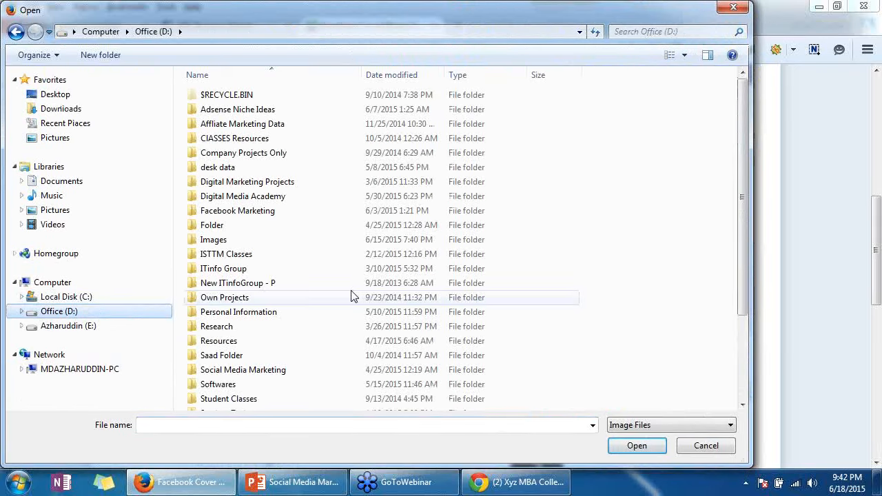
pyautogui.doubleClick(233, 242)
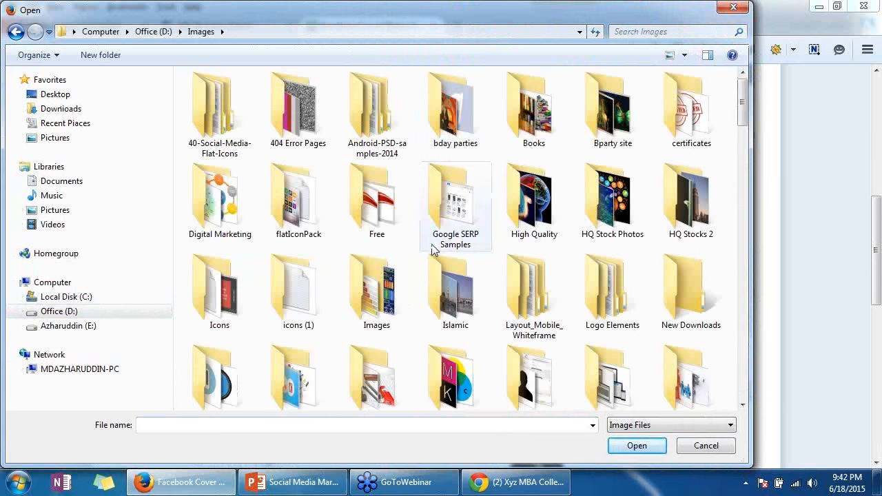
# Upload fotolia_33810761_subscription_xxl1.jpg from the HQ Stock Photos folder as the cover background
pyautogui.click(530, 215)
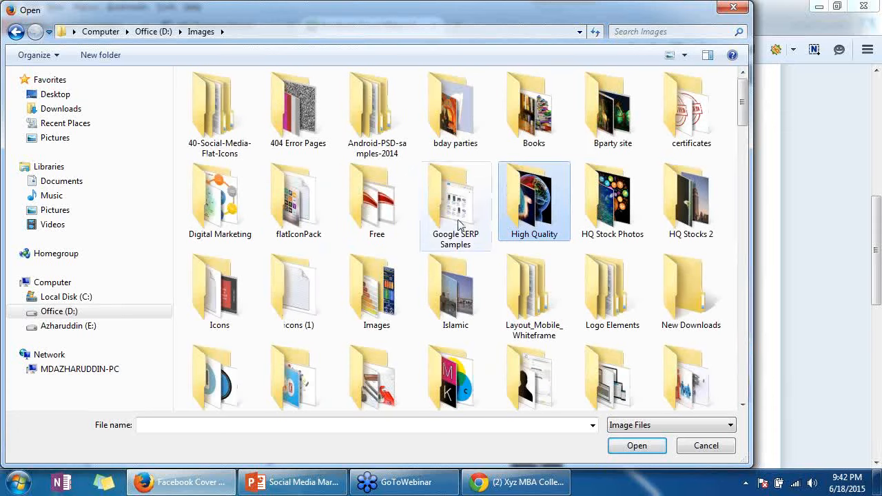
pyautogui.doubleClick(539, 233)
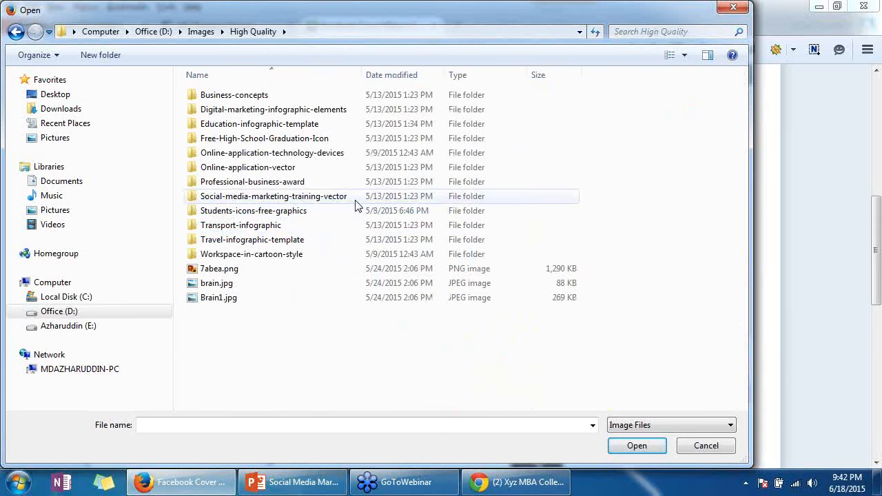
pyautogui.click(202, 33)
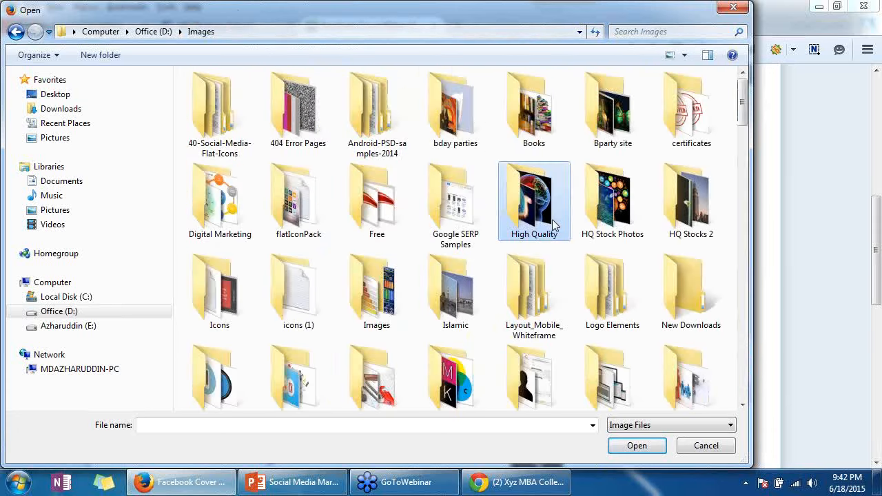
pyautogui.doubleClick(629, 221)
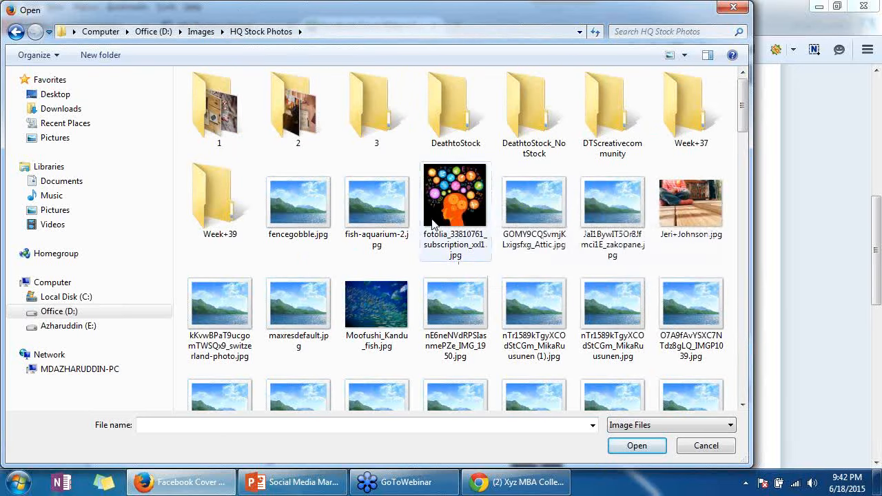
pyautogui.doubleClick(458, 200)
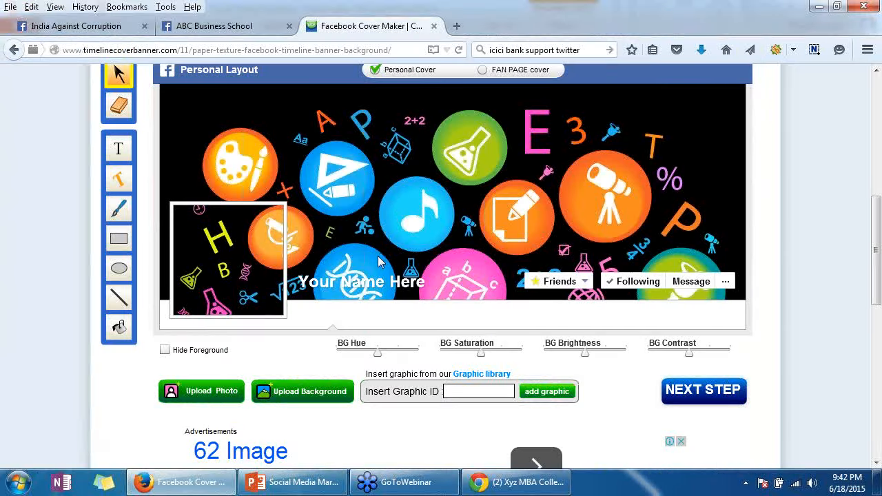
# Reposition the uploaded background image upward within the personal cover layout
pyautogui.scroll(3, 597, 221)
pyautogui.scroll(-3, 476, 248)
pyautogui.moveTo(355, 222); pyautogui.dragTo(355, 104)
pyautogui.moveTo(318, 219); pyautogui.dragTo(475, 264)
pyautogui.scroll(2, 343, 251)
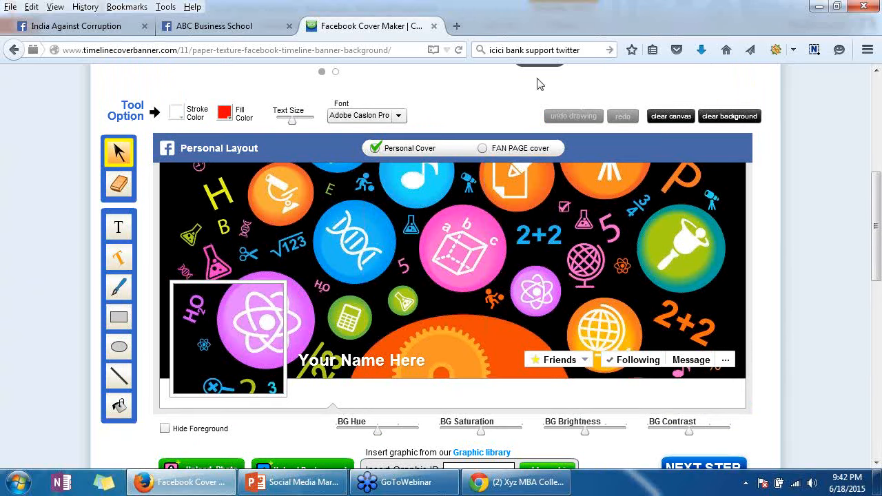
# Proceed to the download stage and save both the profile picture and the cover image to the Desktop under their suggested file names
pyautogui.scroll(-3, 486, 265)
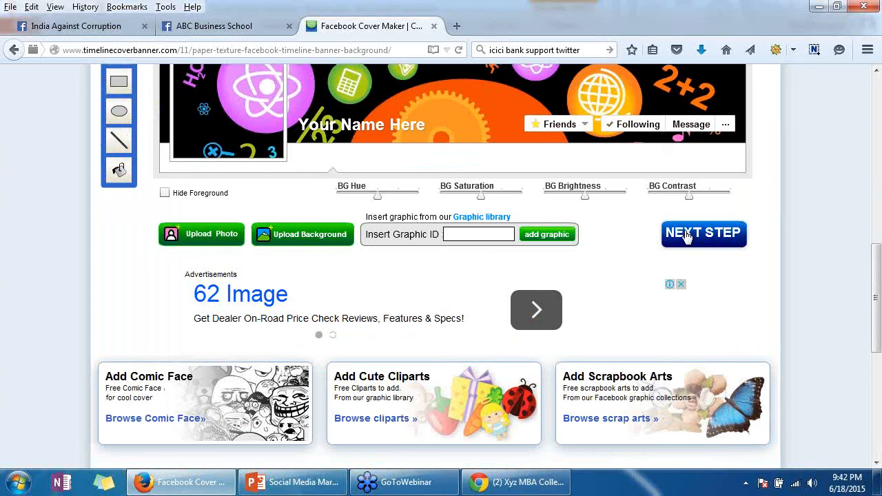
pyautogui.click(686, 236)
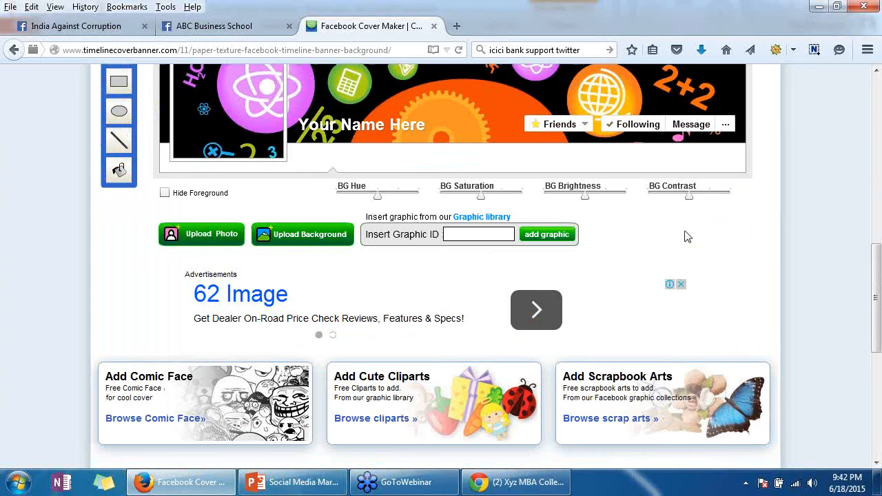
pyautogui.scroll(3, 715, 233)
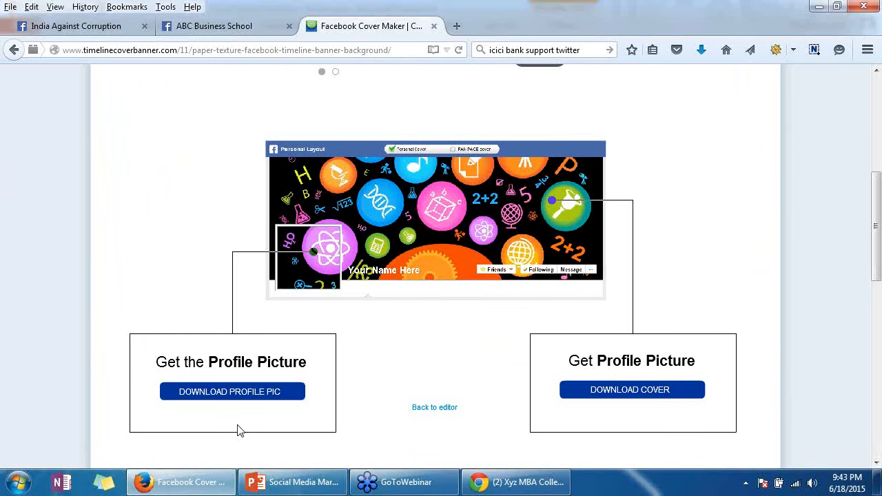
pyautogui.click(213, 392)
pyautogui.click(38, 100)
pyautogui.click(357, 254)
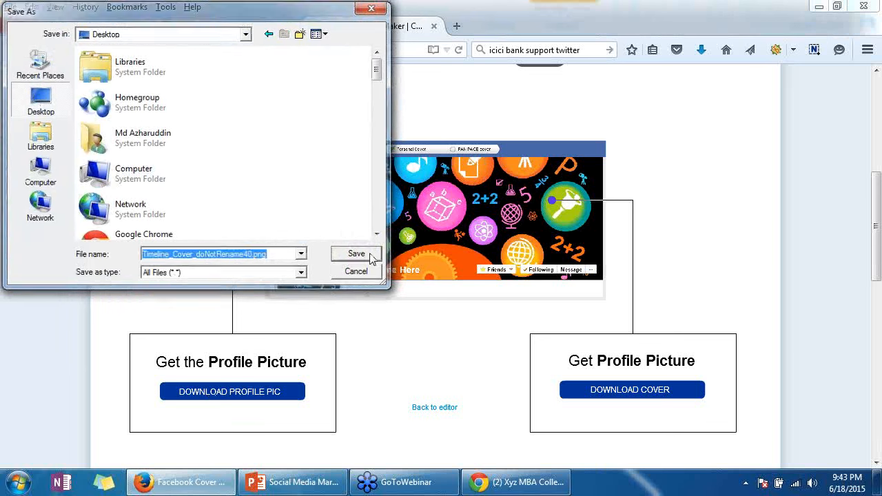
pyautogui.click(594, 388)
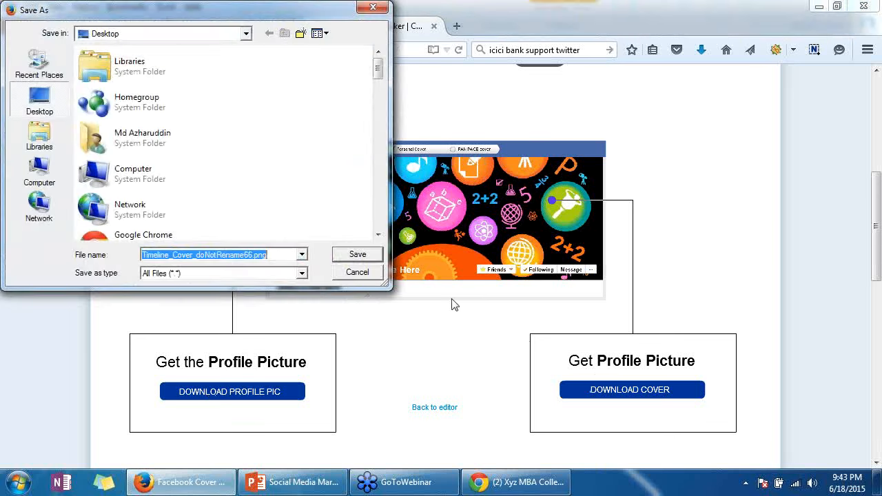
pyautogui.click(346, 255)
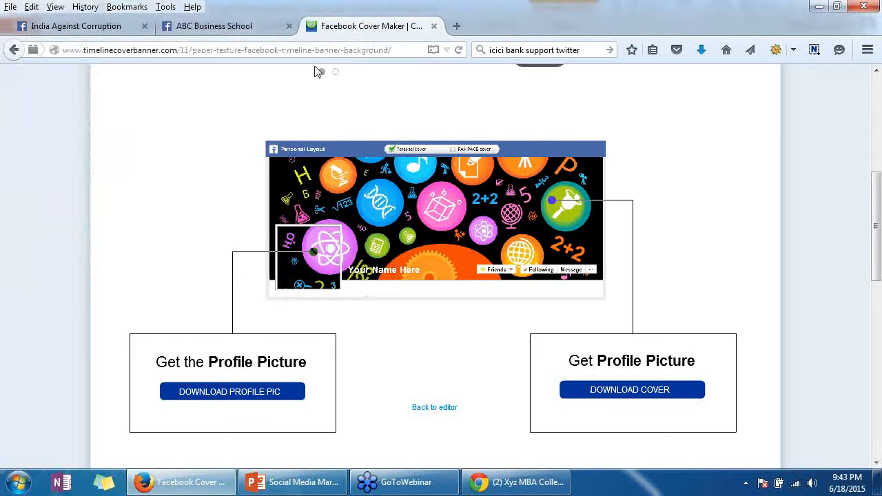
# Return to the ABC Business School Page and upload Timeline_Cover_doNotRename66.png from the Desktop as the cover photo
pyautogui.click(227, 31)
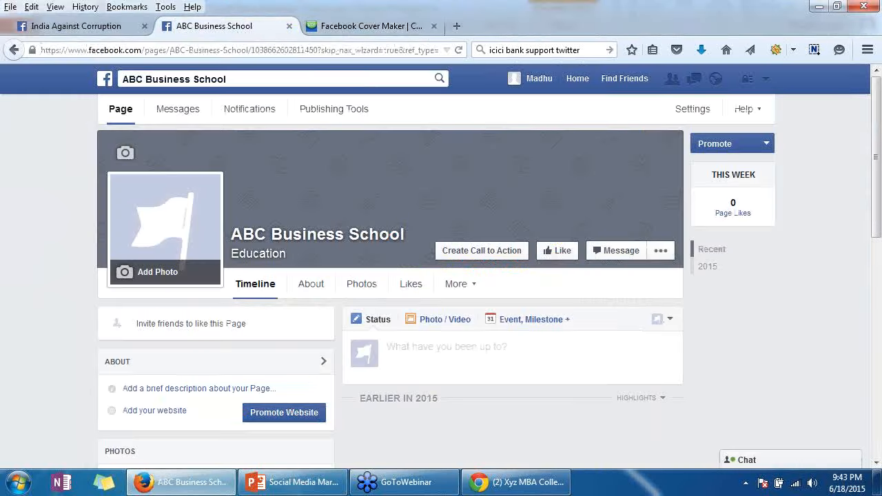
pyautogui.click(146, 153)
pyautogui.click(142, 184)
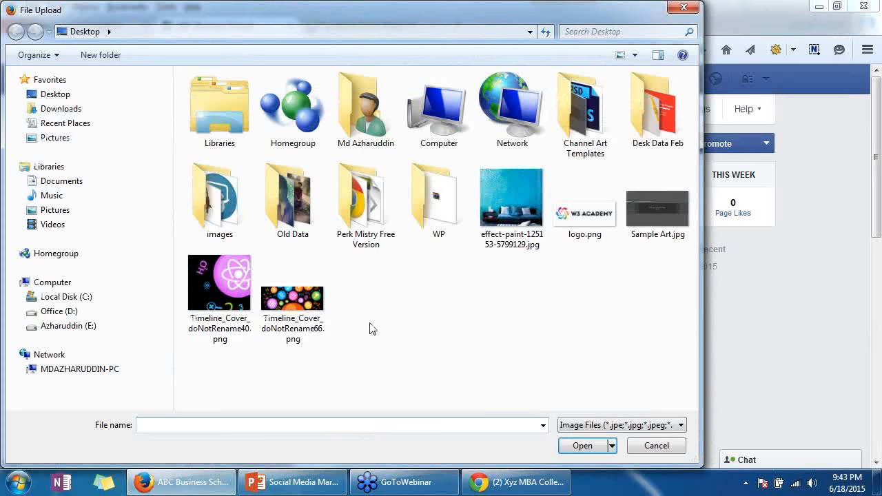
pyautogui.doubleClick(292, 296)
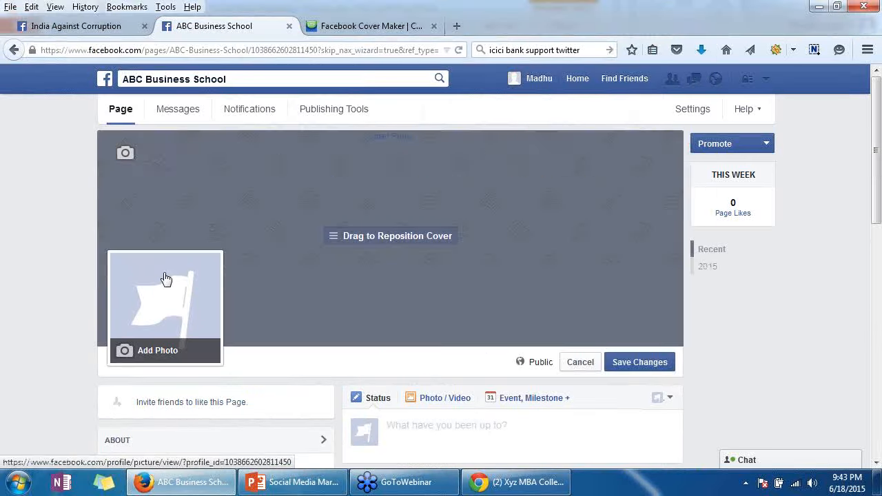
pyautogui.click(147, 358)
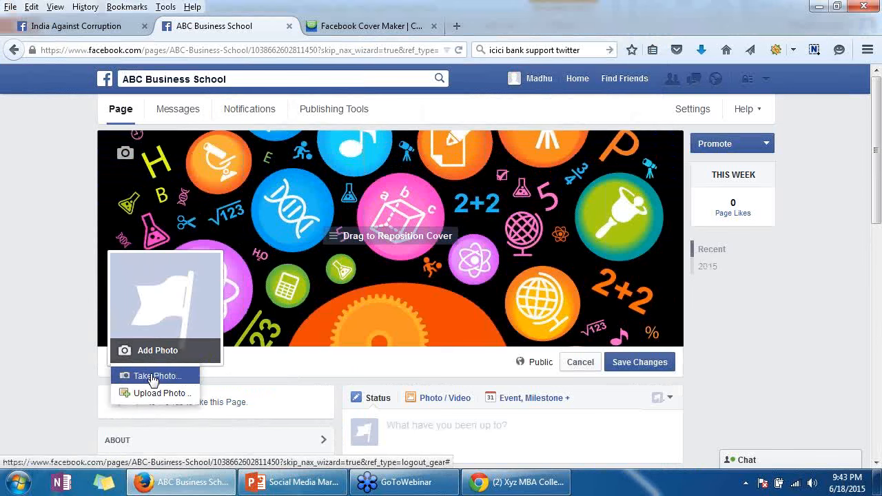
pyautogui.click(154, 393)
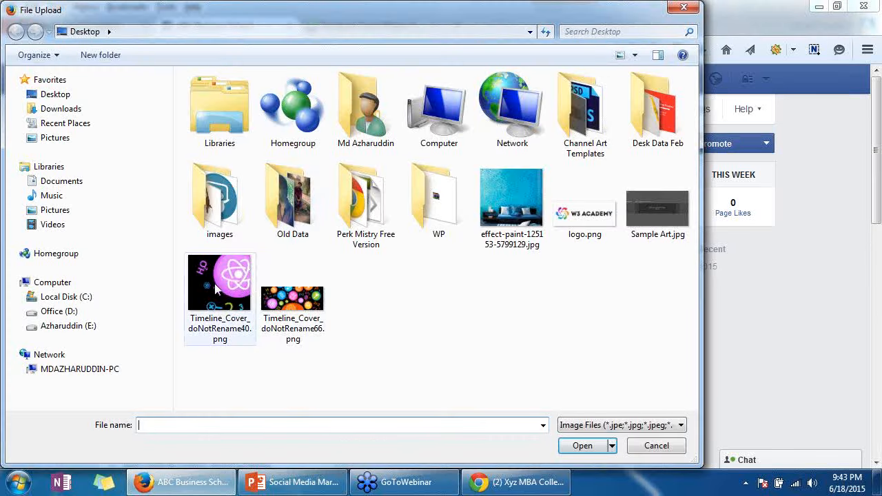
pyautogui.doubleClick(250, 295)
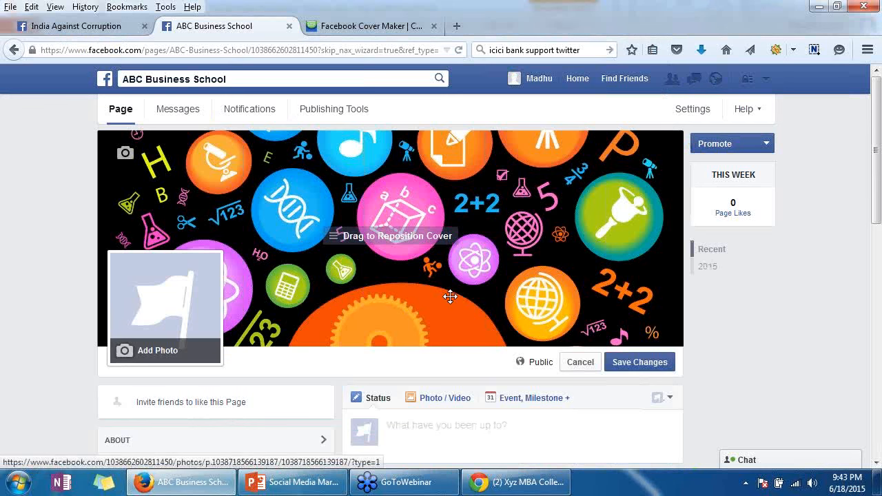
pyautogui.click(631, 363)
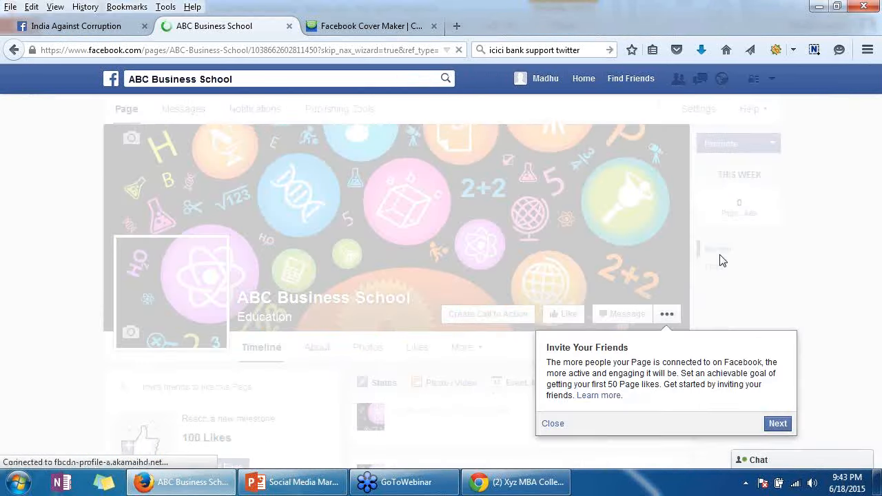
# Dismiss the Invite Your Friends prompt and start the Social Media Marketing - Session.pptx slide show in PowerPoint from slide 26
pyautogui.click(545, 419)
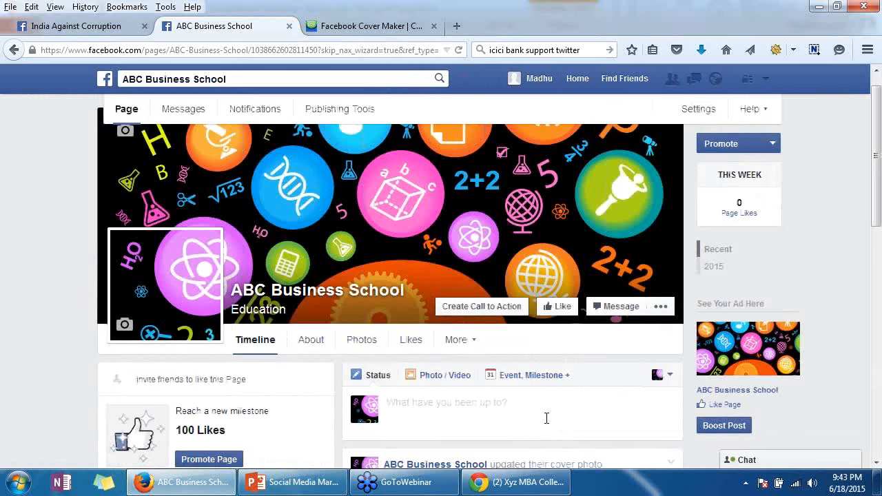
pyautogui.click(307, 481)
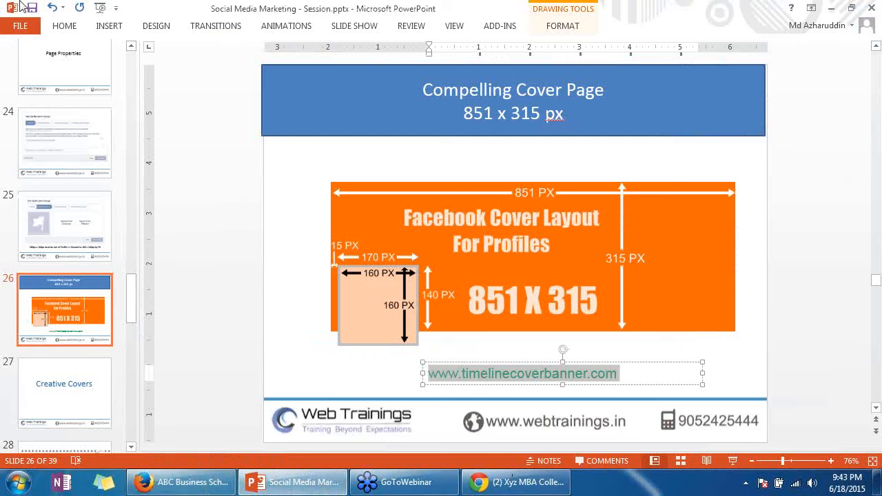
pyautogui.click(733, 461)
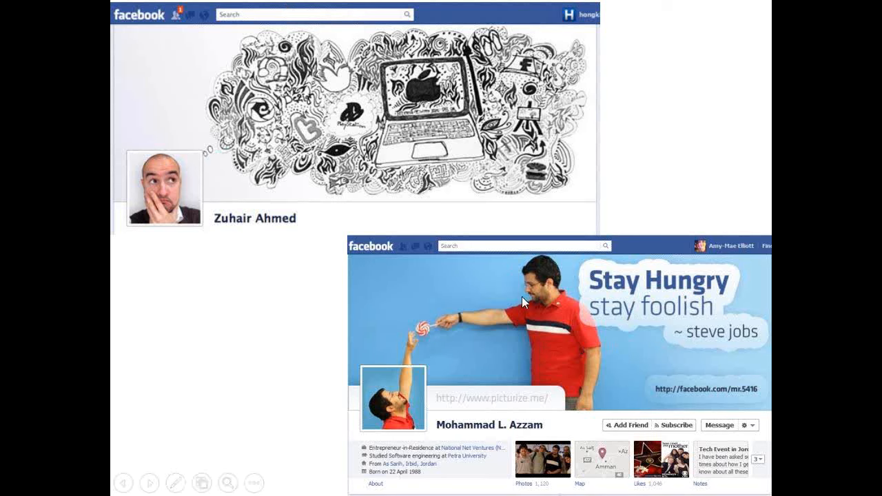
# Examine the creative Facebook cover examples in the slide show, comparing how each profile picture blends into its cover photo
pyautogui.click(407, 376)
pyautogui.click(387, 333)
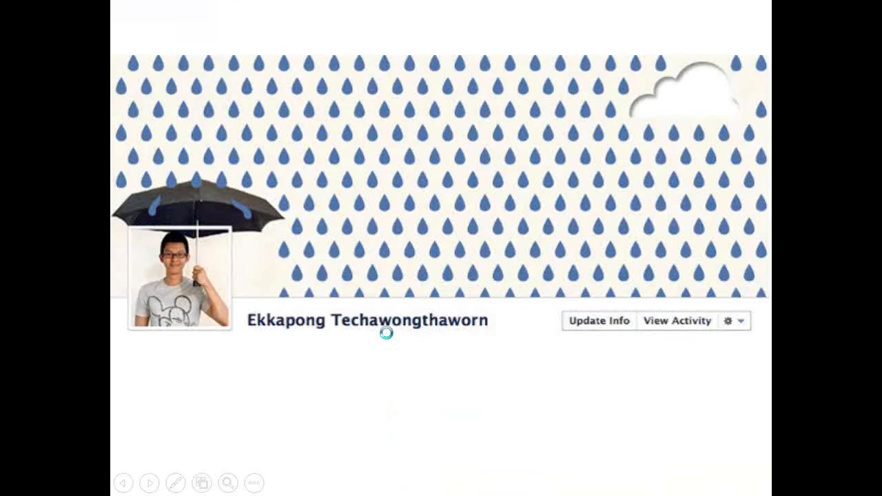
pyautogui.press('Left')
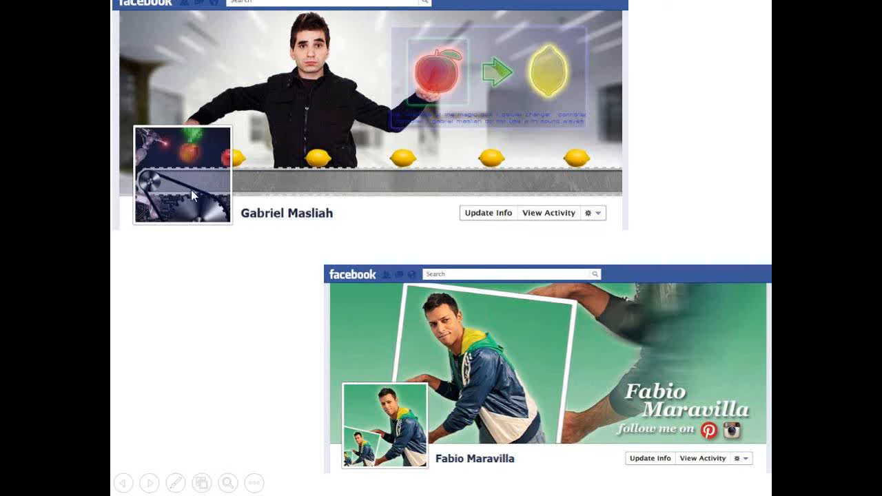
pyautogui.click(440, 365)
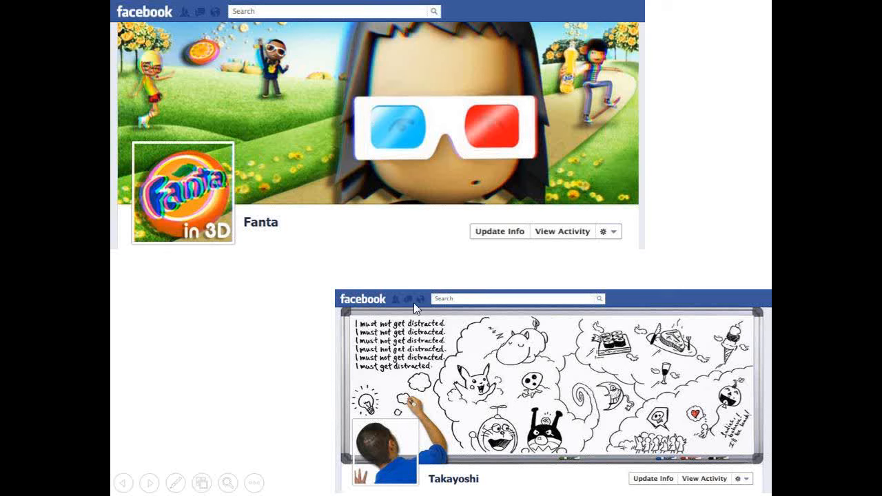
pyautogui.click(426, 390)
pyautogui.press('Left')
pyautogui.click(614, 357)
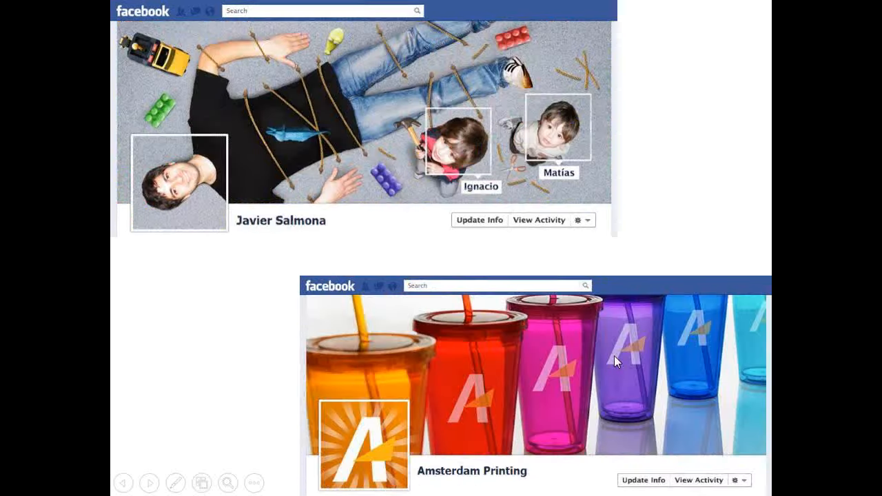
pyautogui.click(723, 215)
pyautogui.press('Left')
pyautogui.press('Left')
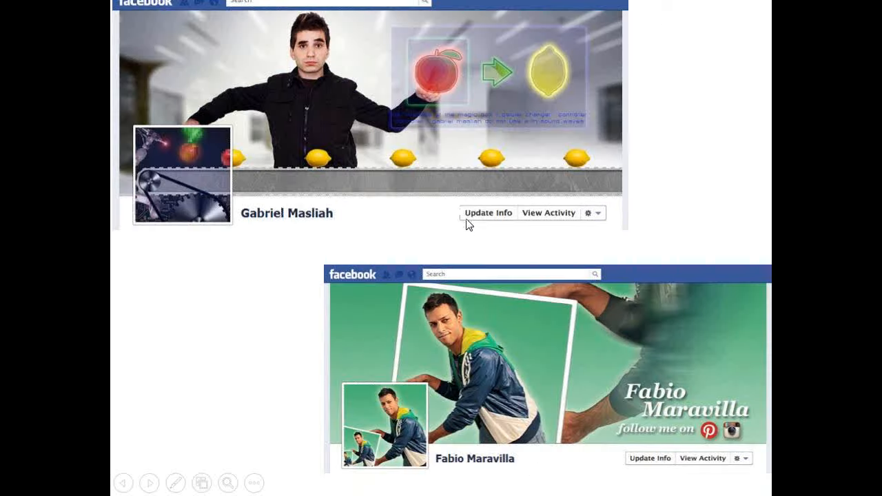
pyautogui.press('Left')
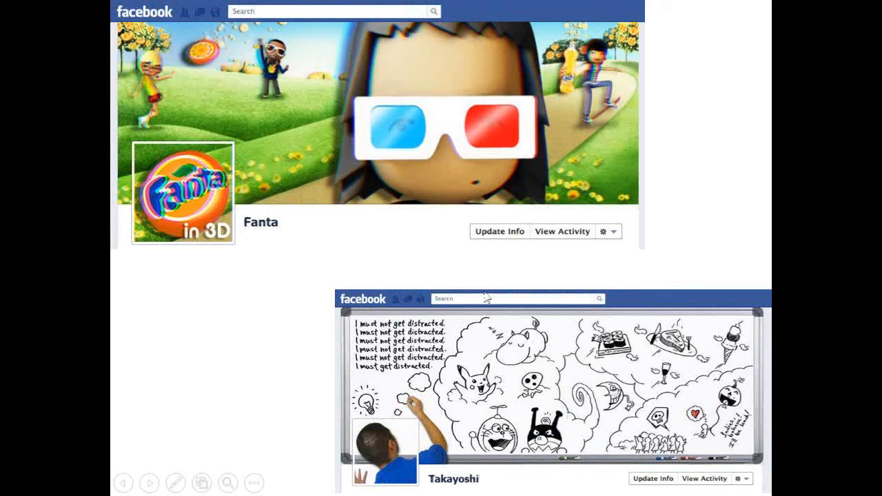
pyautogui.click(514, 396)
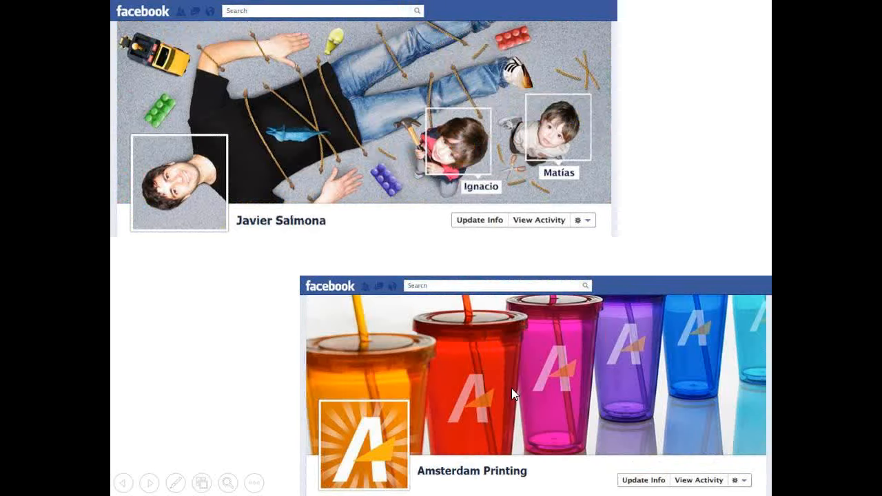